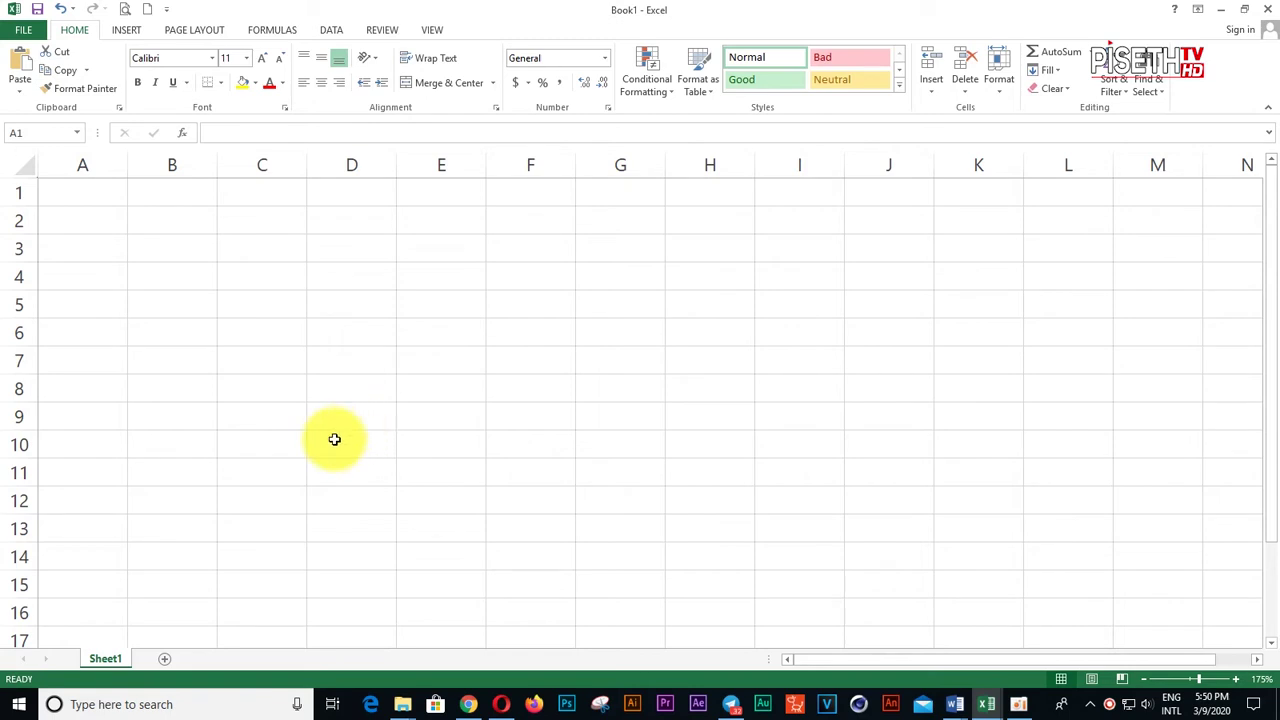
# - Select A3:H16 and apply All Borders from the Home tab's Borders list
pyautogui.scroll(-1, 334, 438)
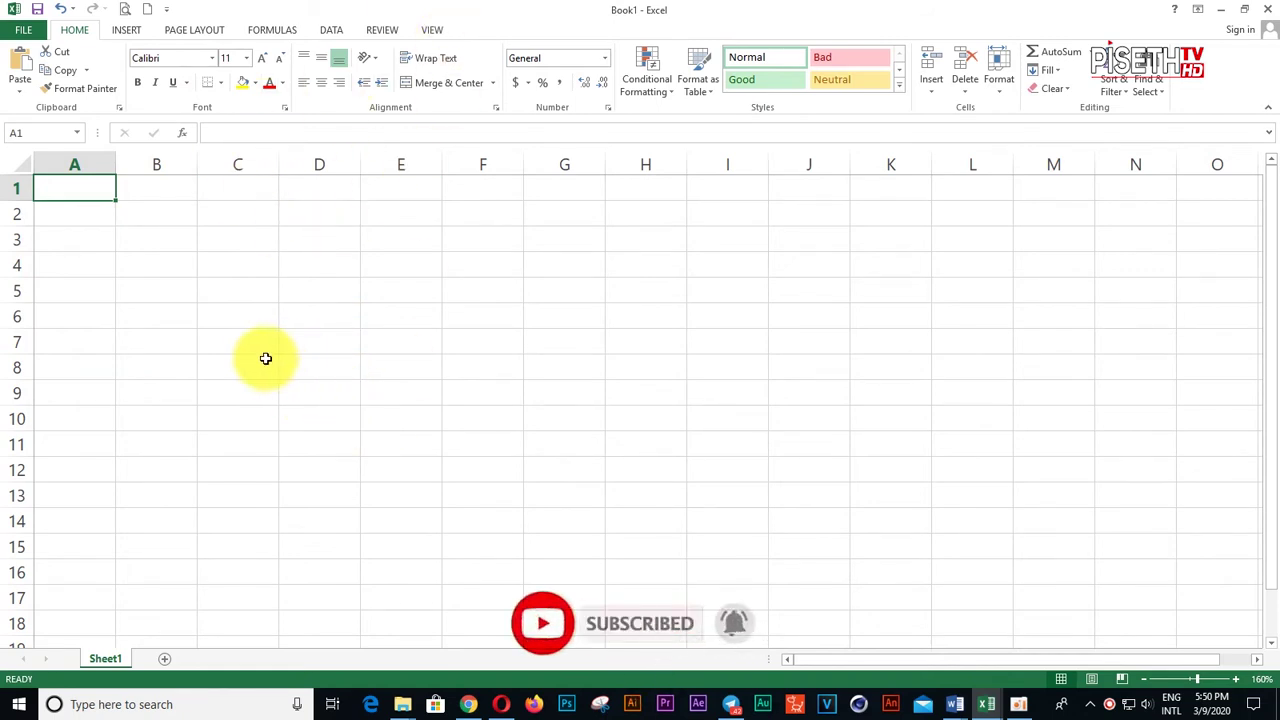
pyautogui.moveTo(86, 240)
pyautogui.mouseDown()
pyautogui.moveTo(512, 593)
pyautogui.moveTo(654, 560)
pyautogui.moveTo(546, 563)
pyautogui.moveTo(506, 517)
pyautogui.moveTo(590, 556)
pyautogui.moveTo(455, 445)
pyautogui.mouseUp()
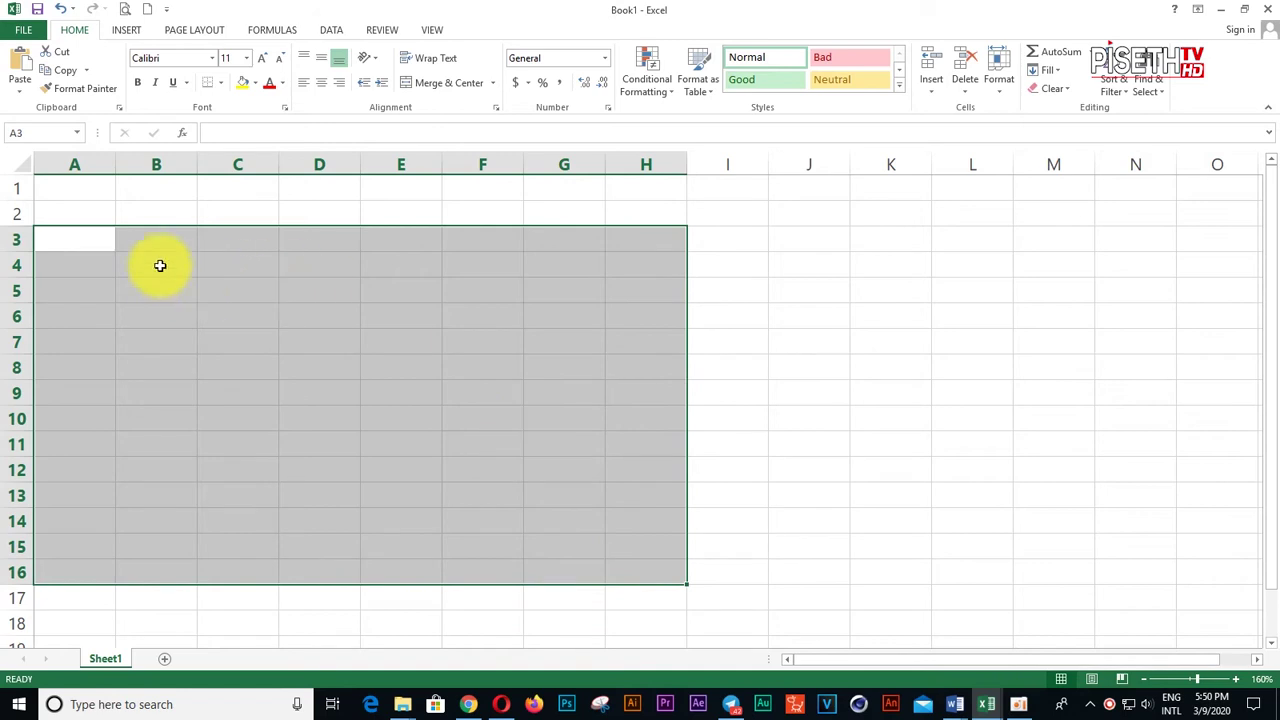
pyautogui.moveTo(86, 247); pyautogui.dragTo(680, 566)
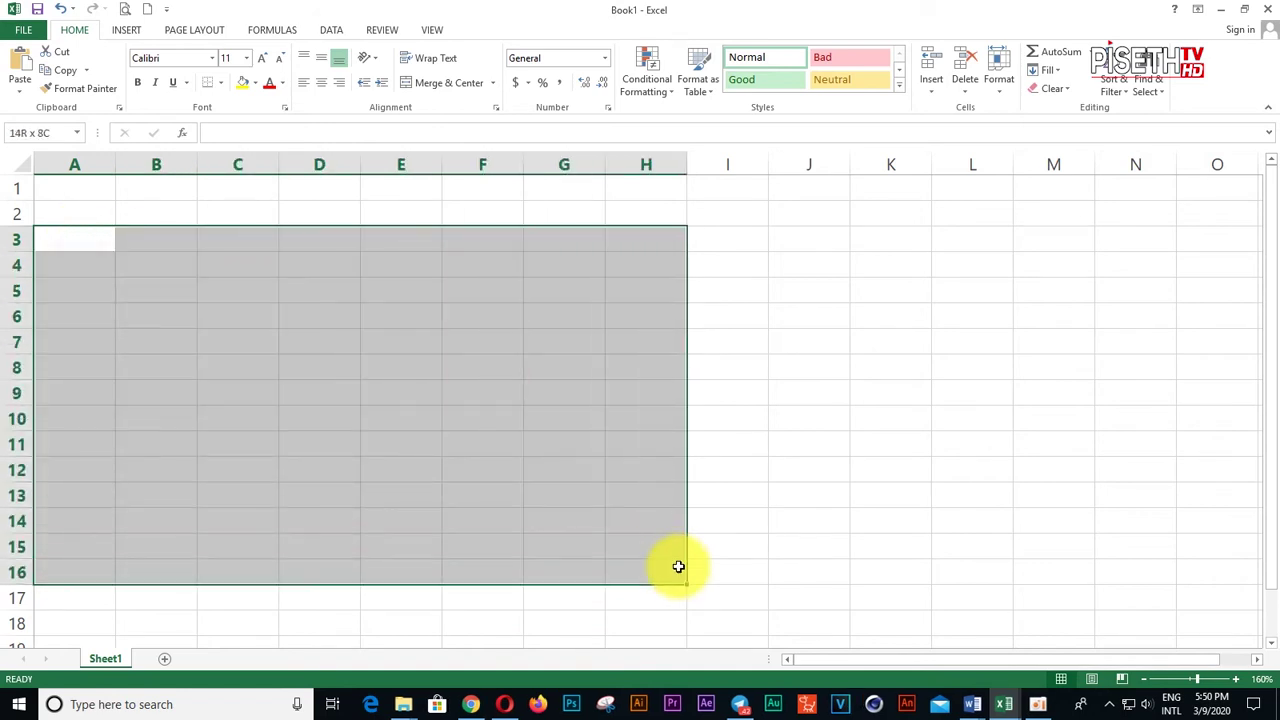
pyautogui.click(220, 82)
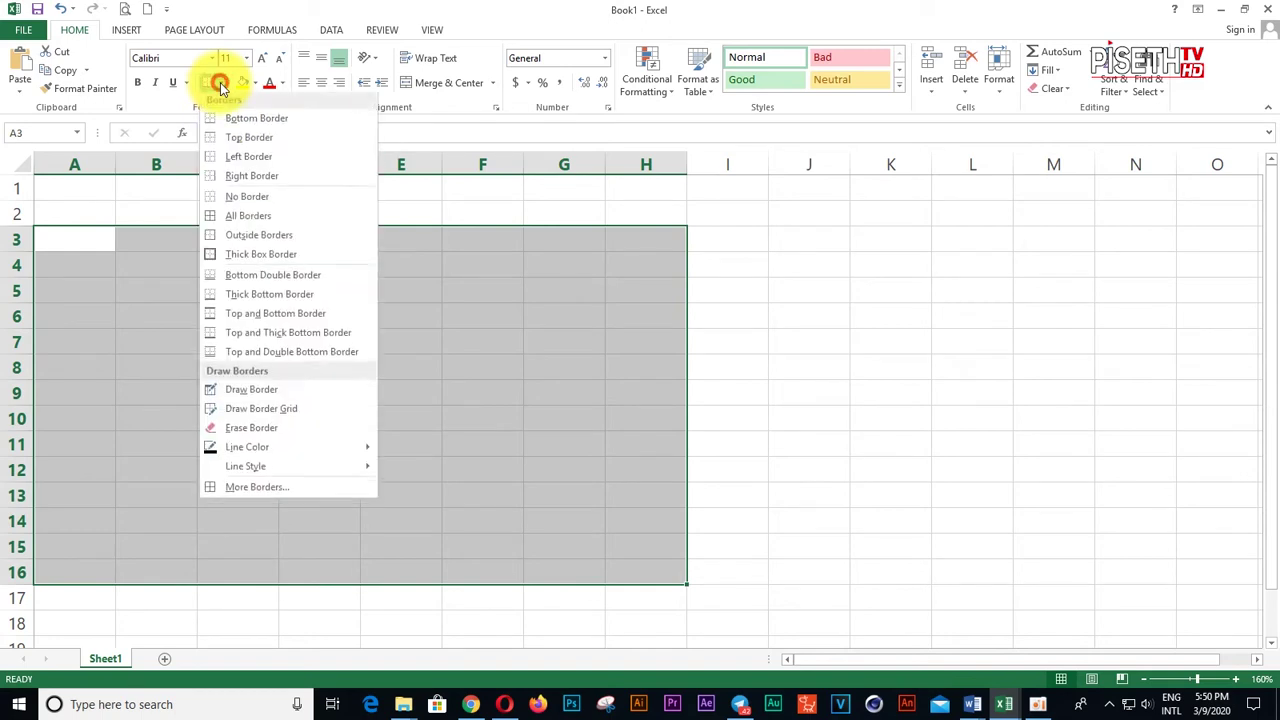
pyautogui.click(249, 220)
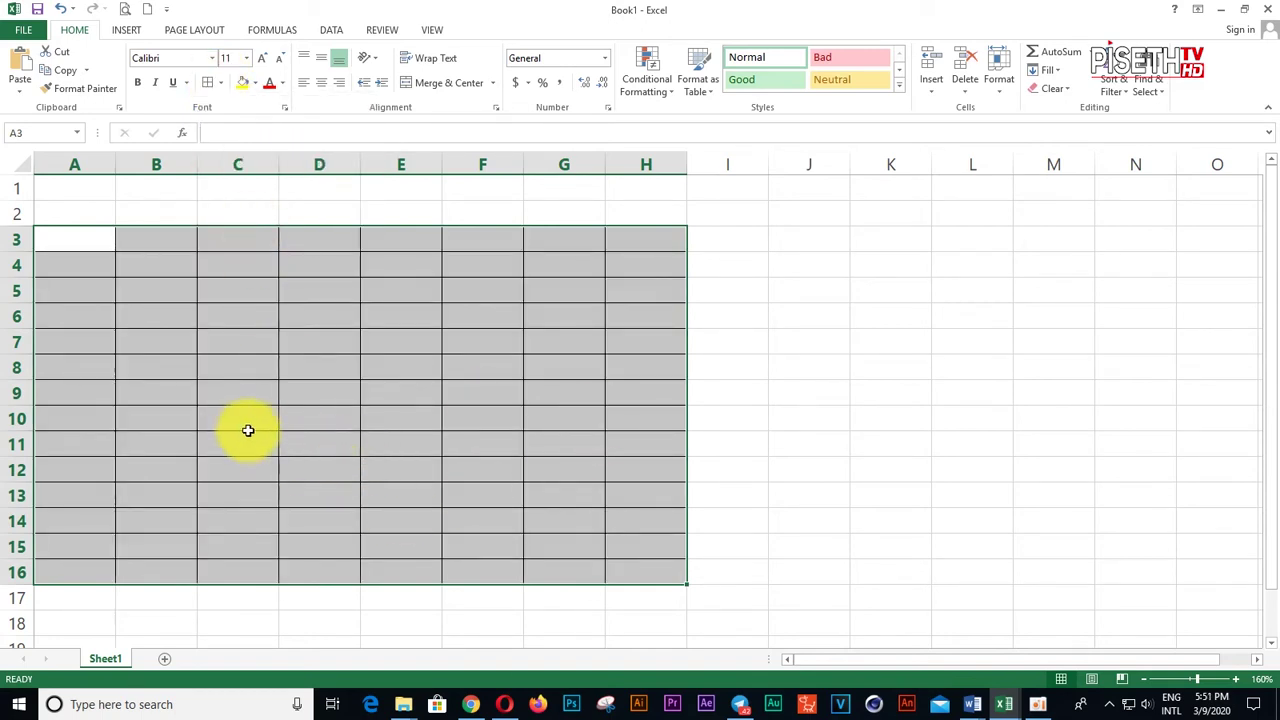
# - Open the Border tab of Format Cells for A3:H16 and apply a chosen line style as the outline
pyautogui.rightClick(248, 346)
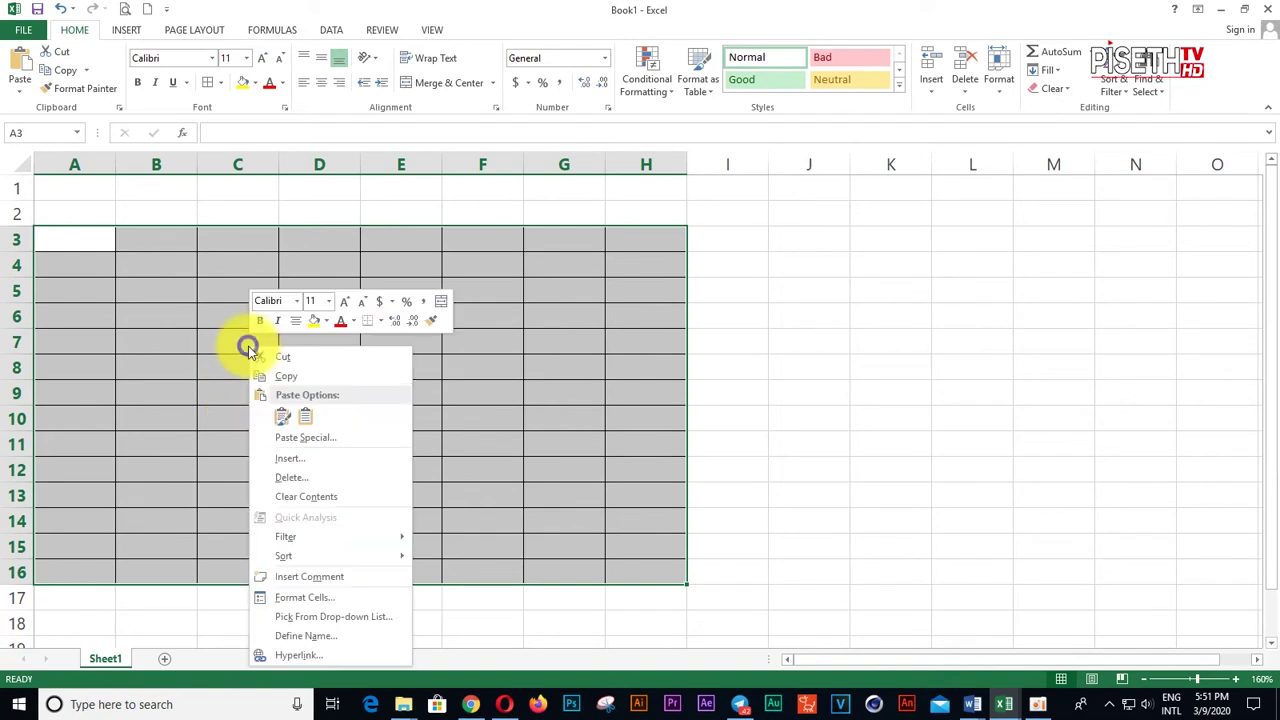
pyautogui.click(313, 598)
pyautogui.moveTo(300, 330); pyautogui.dragTo(487, 133)
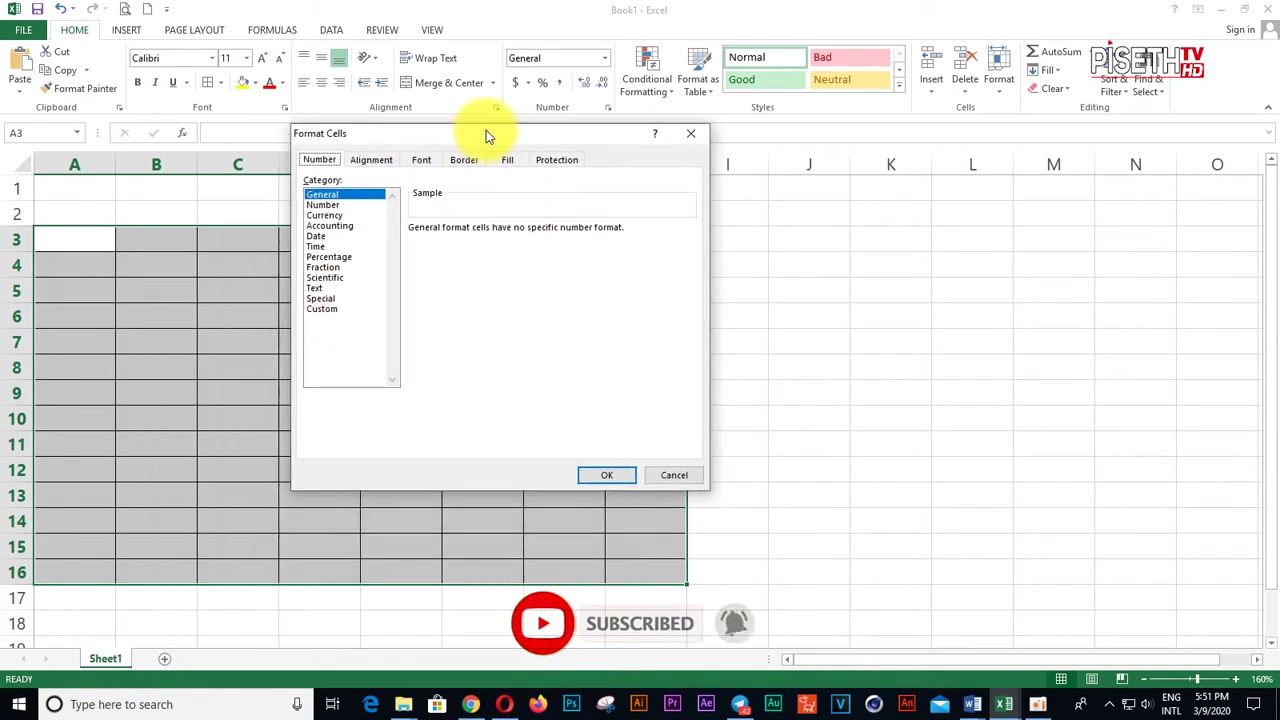
pyautogui.click(465, 161)
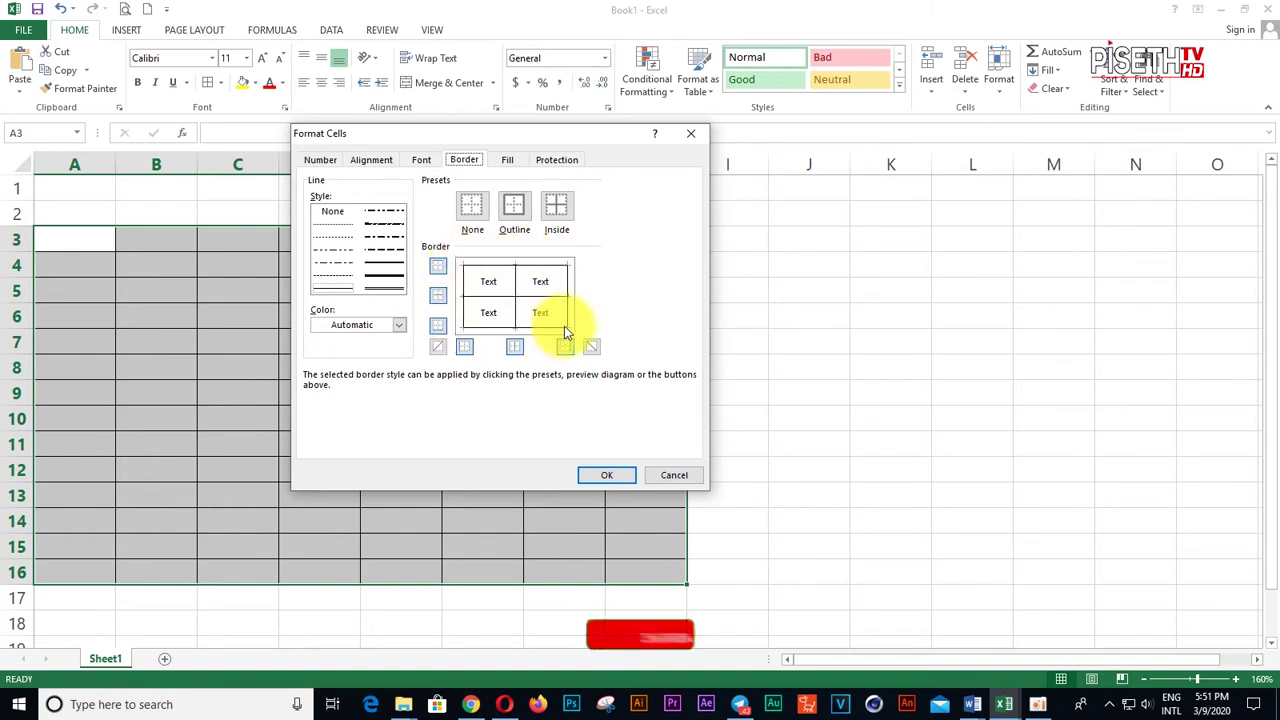
pyautogui.click(385, 289)
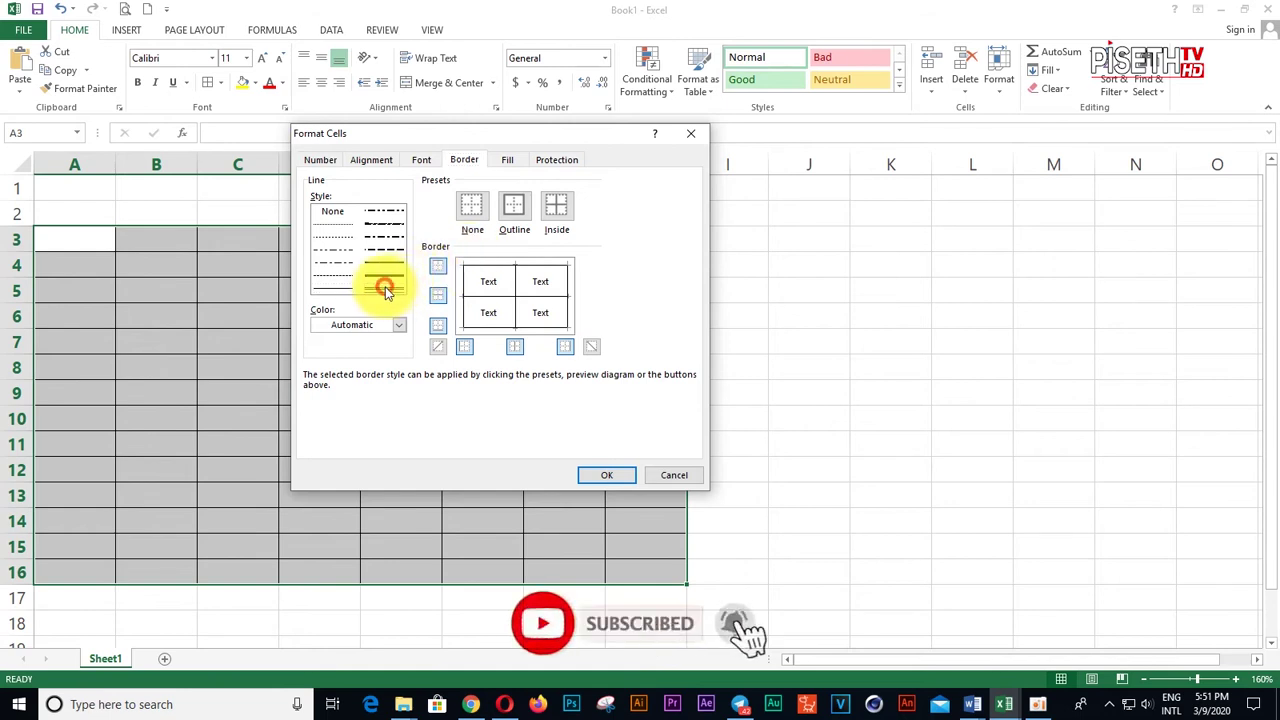
pyautogui.click(516, 217)
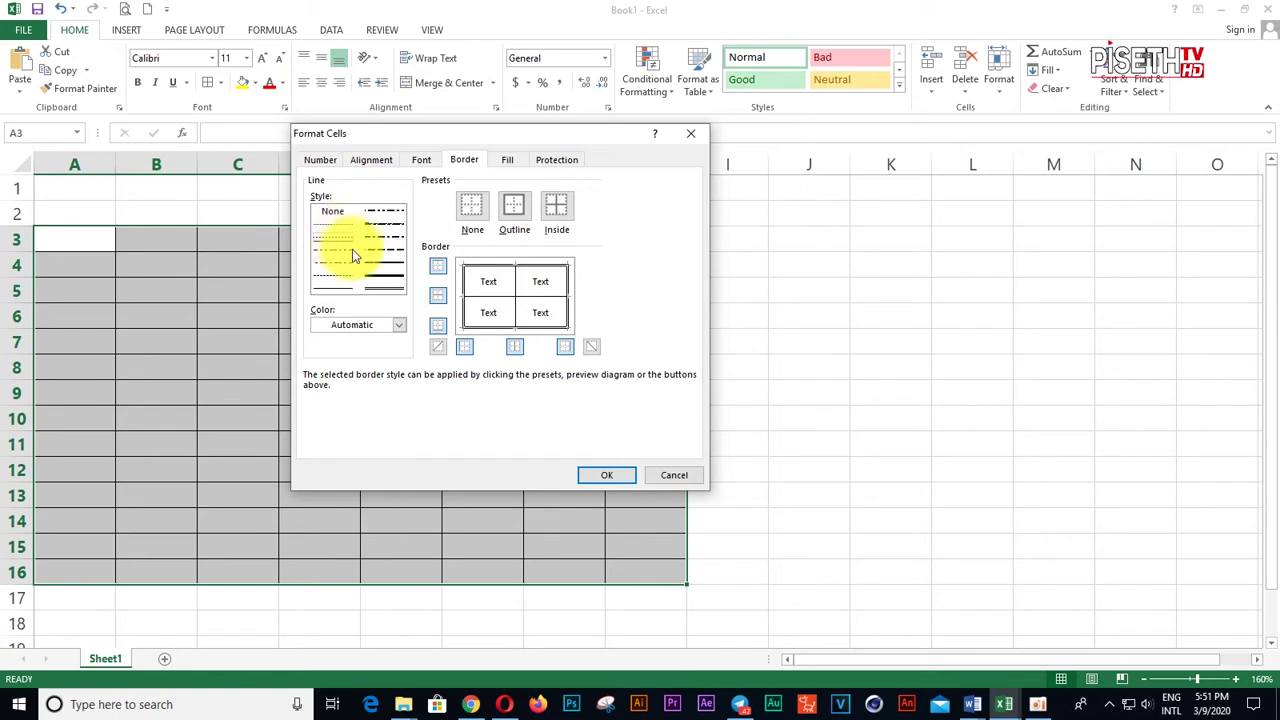
# - Set the border colour to red, use dotted inside lines and a solid outline, then confirm with OK
pyautogui.click(374, 325)
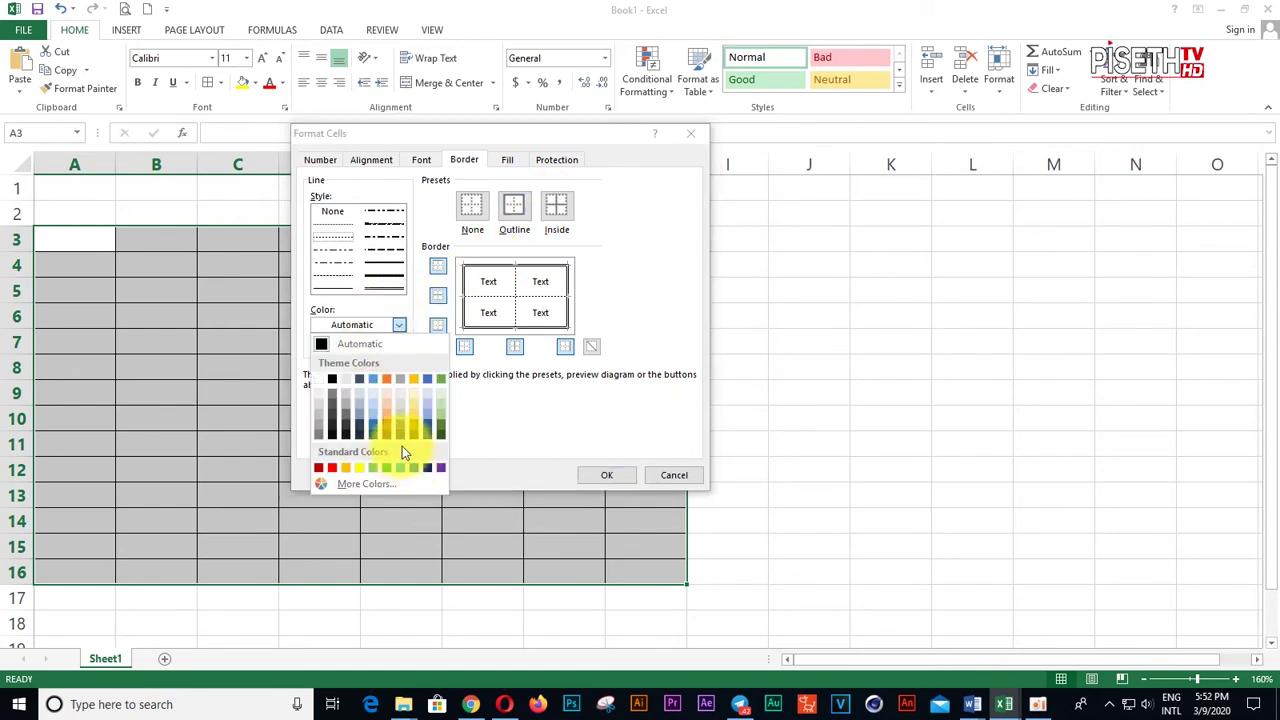
pyautogui.click(332, 467)
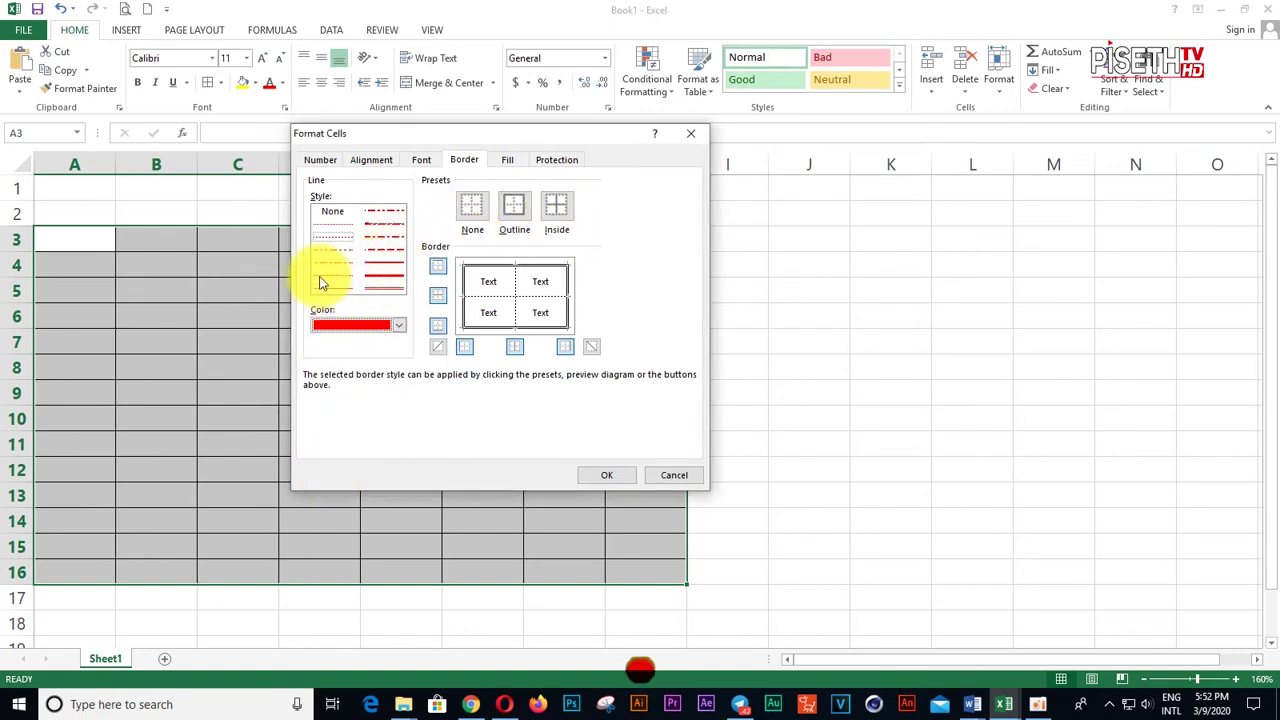
pyautogui.click(514, 207)
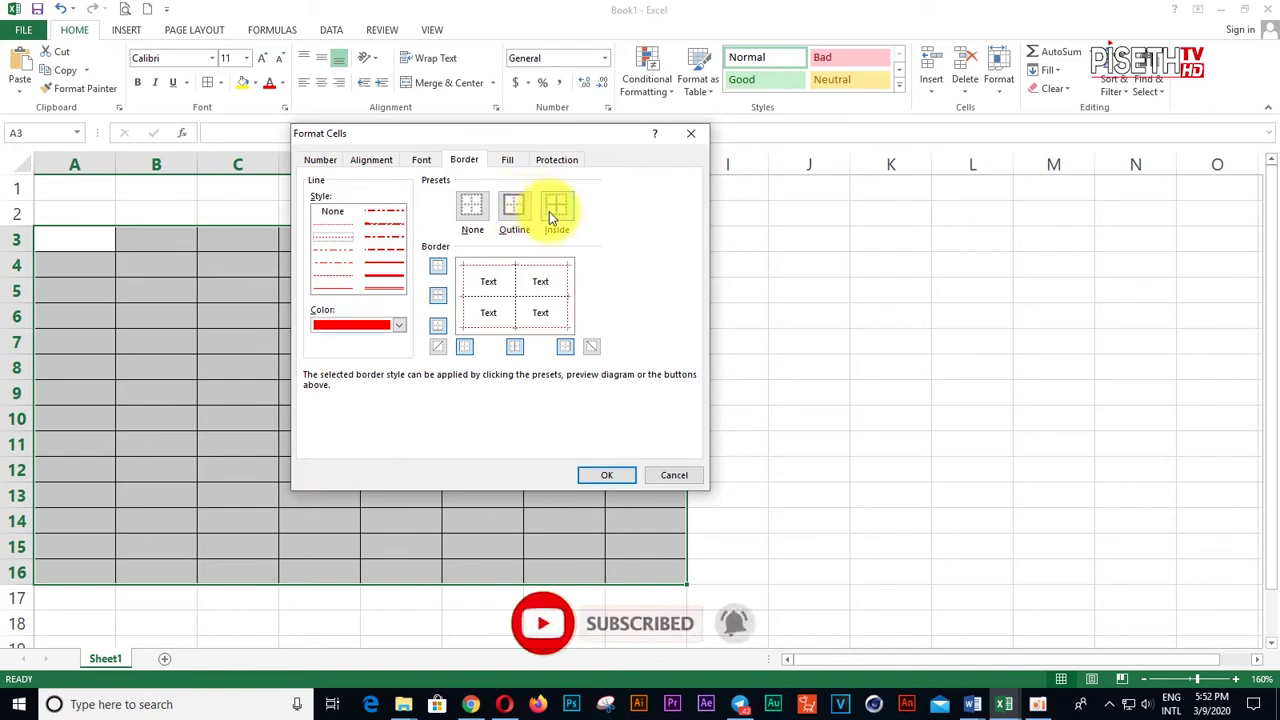
pyautogui.click(557, 210)
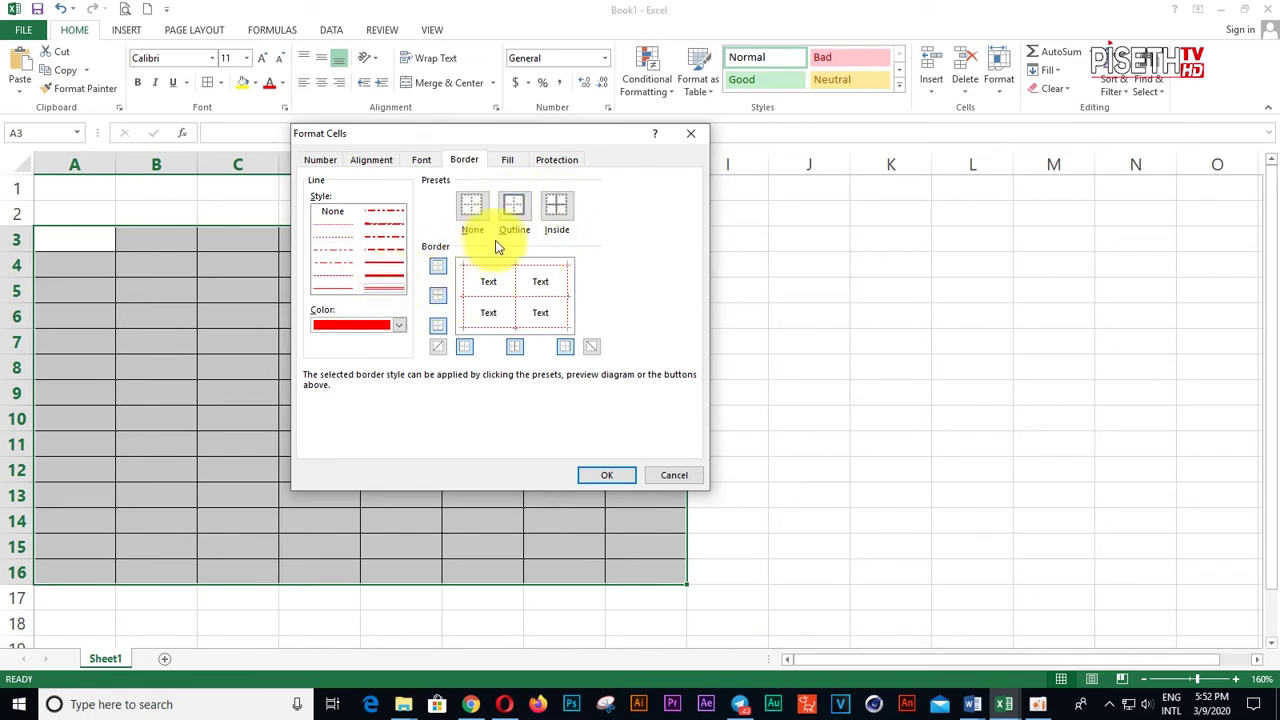
pyautogui.click(513, 207)
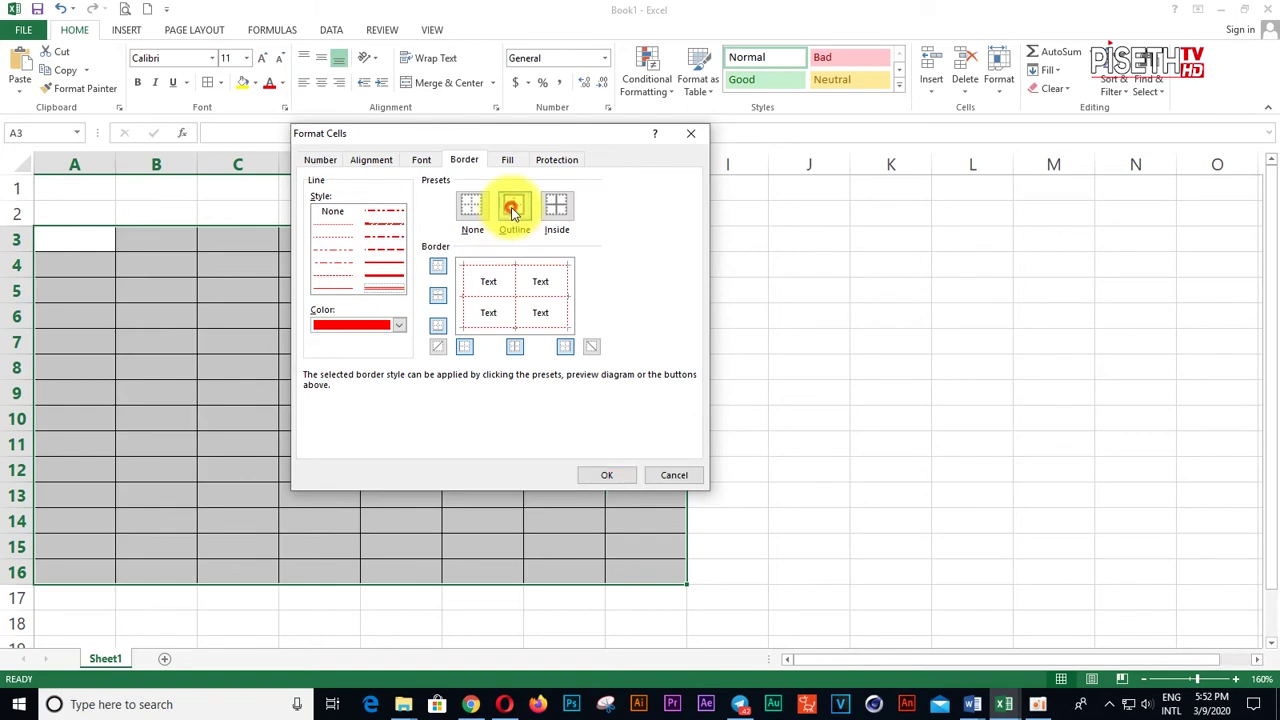
pyautogui.click(588, 472)
# - Click through cells such as H3, H6 and E10 to inspect the red borders, then select column I
pyautogui.click(753, 318)
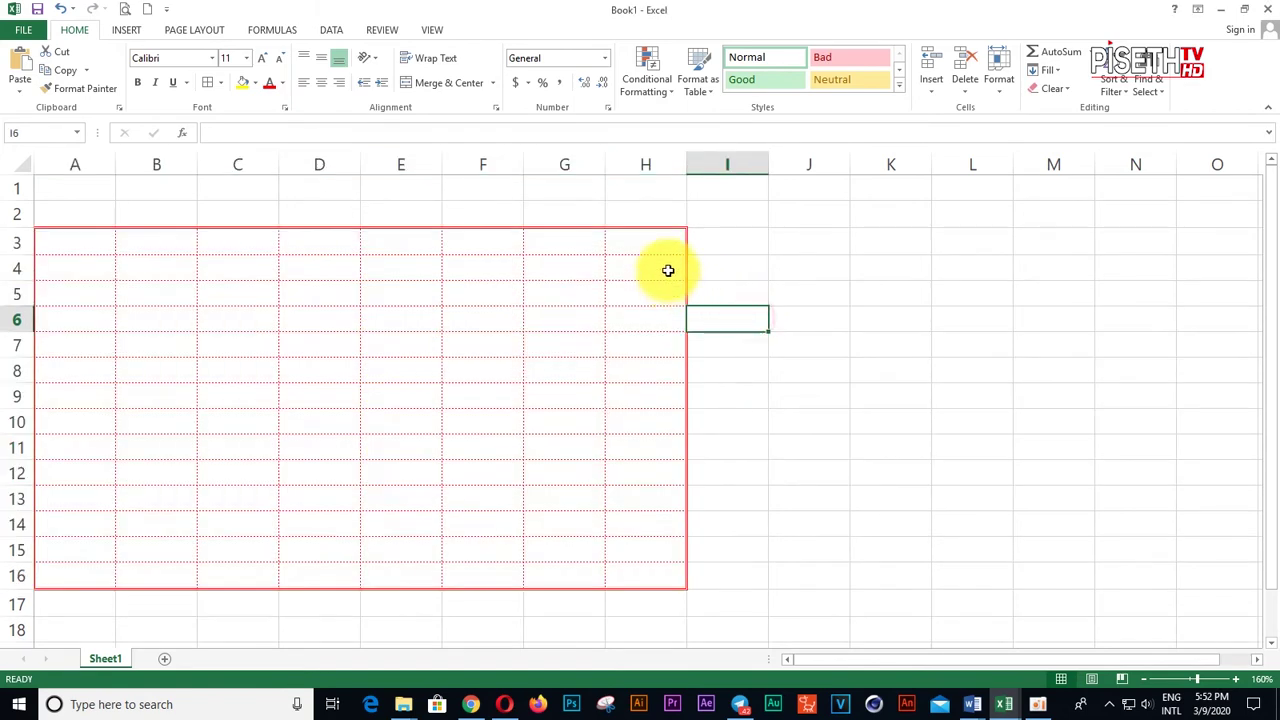
pyautogui.click(246, 326)
pyautogui.moveTo(94, 240)
pyautogui.mouseDown()
pyautogui.moveTo(622, 528)
pyautogui.moveTo(626, 560)
pyautogui.mouseUp()
pyautogui.click(251, 431)
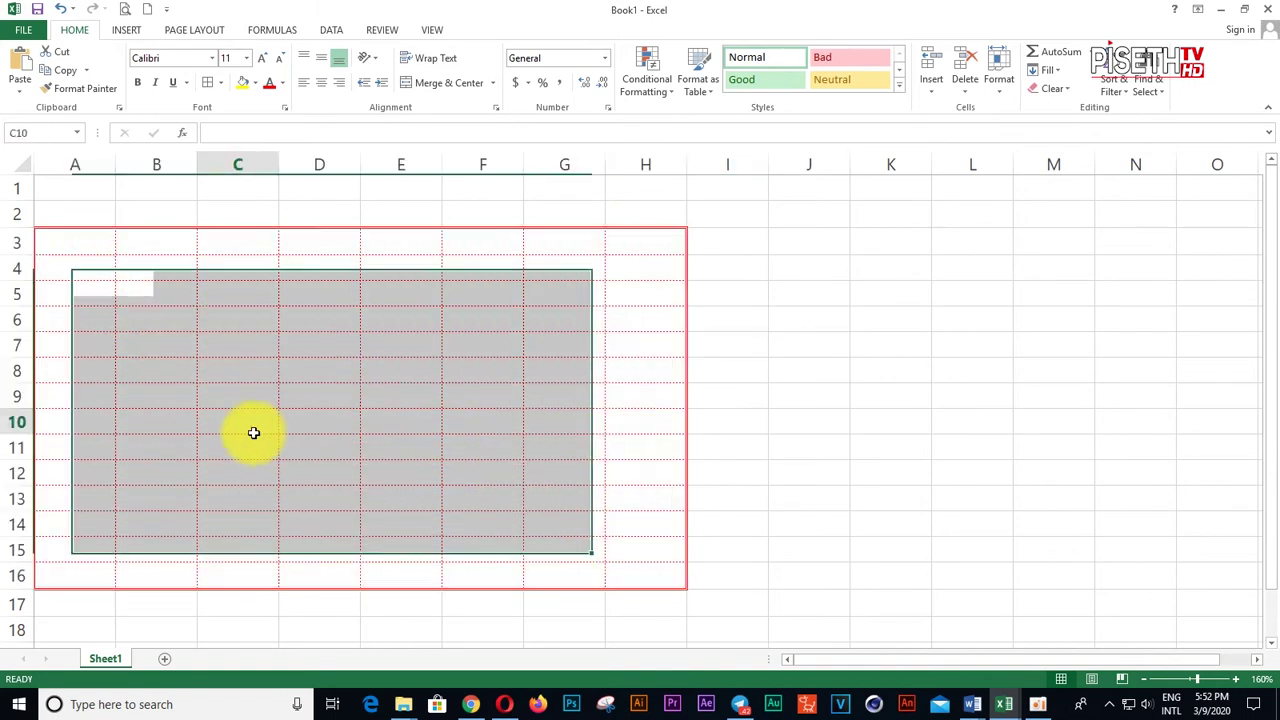
pyautogui.click(84, 243)
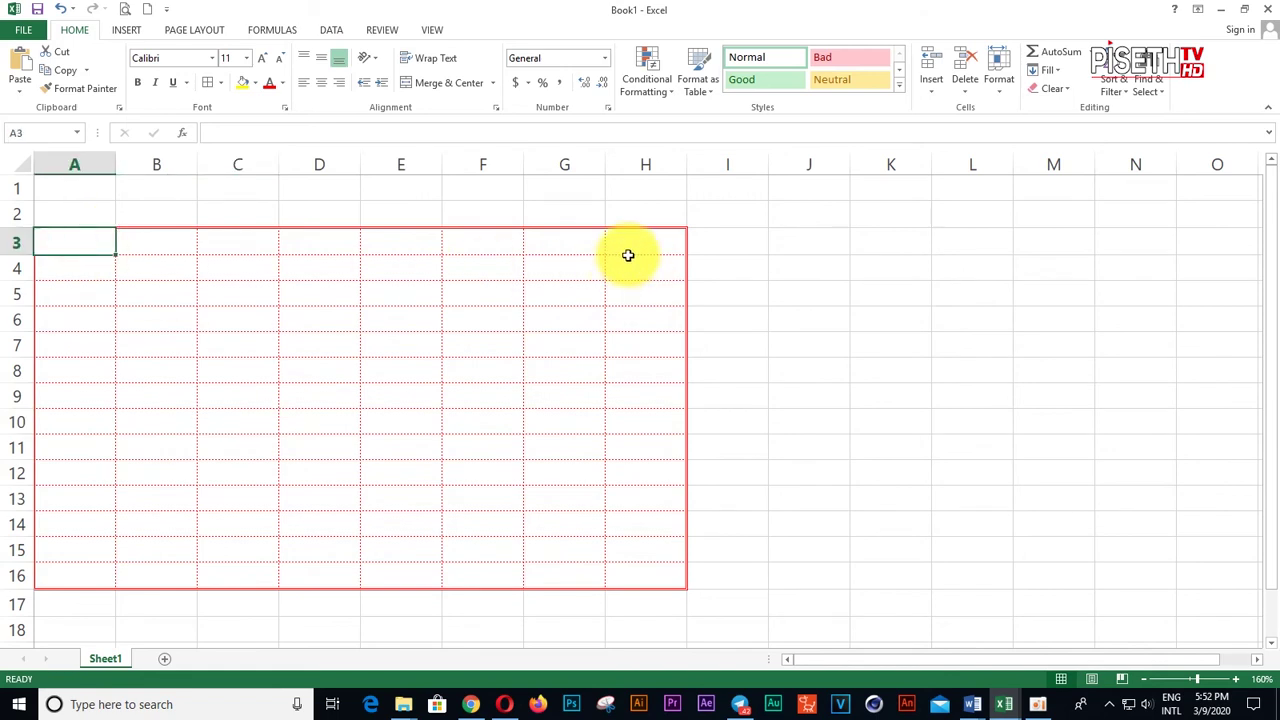
pyautogui.click(628, 254)
pyautogui.click(190, 320)
pyautogui.click(665, 315)
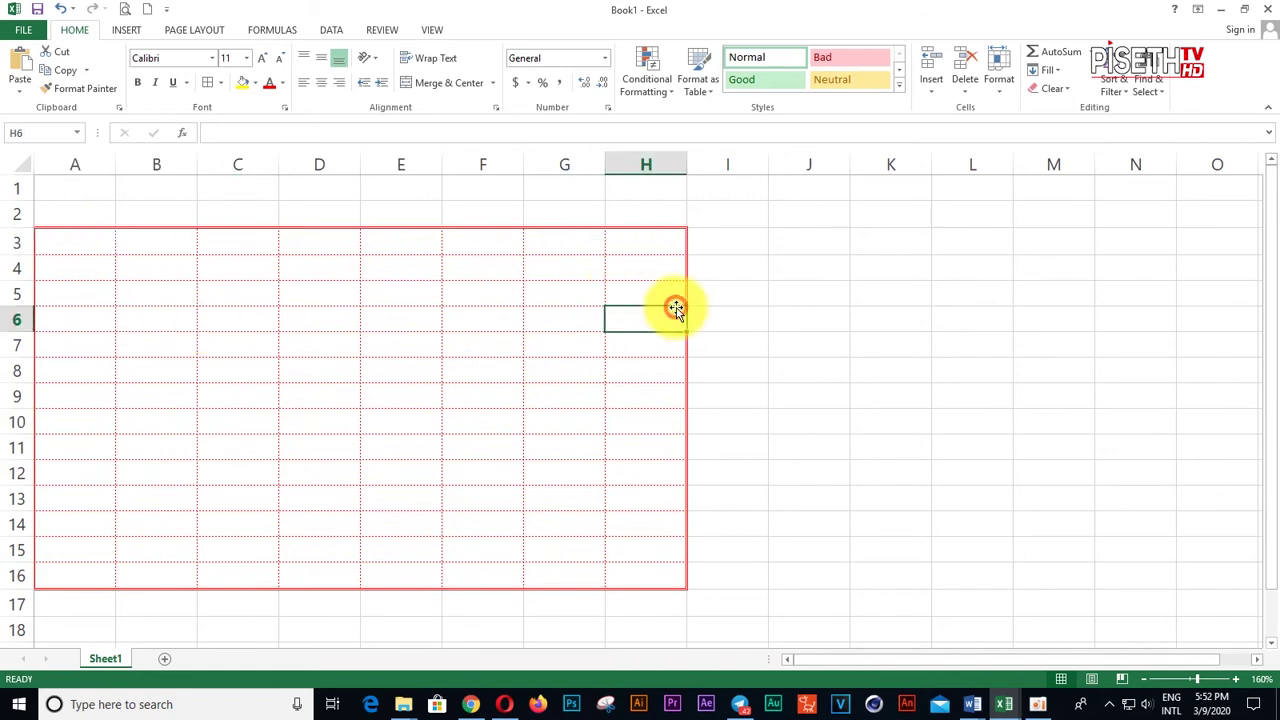
pyautogui.click(397, 421)
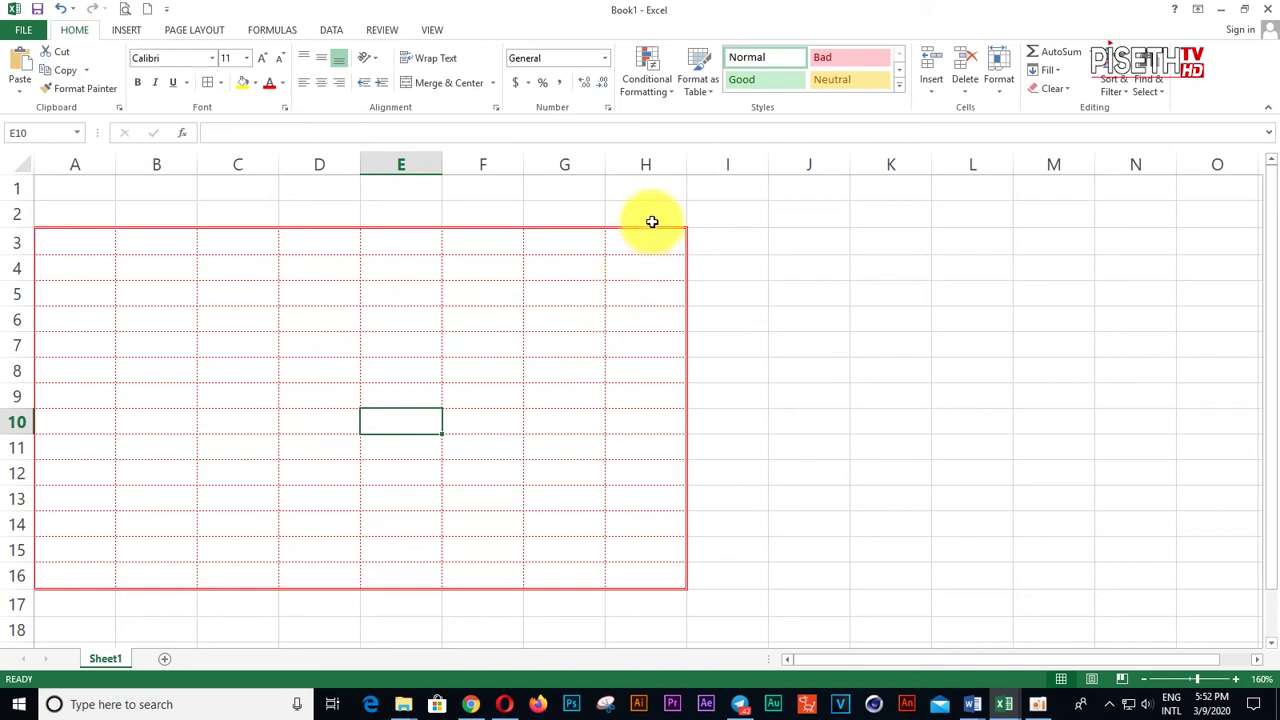
pyautogui.click(738, 165)
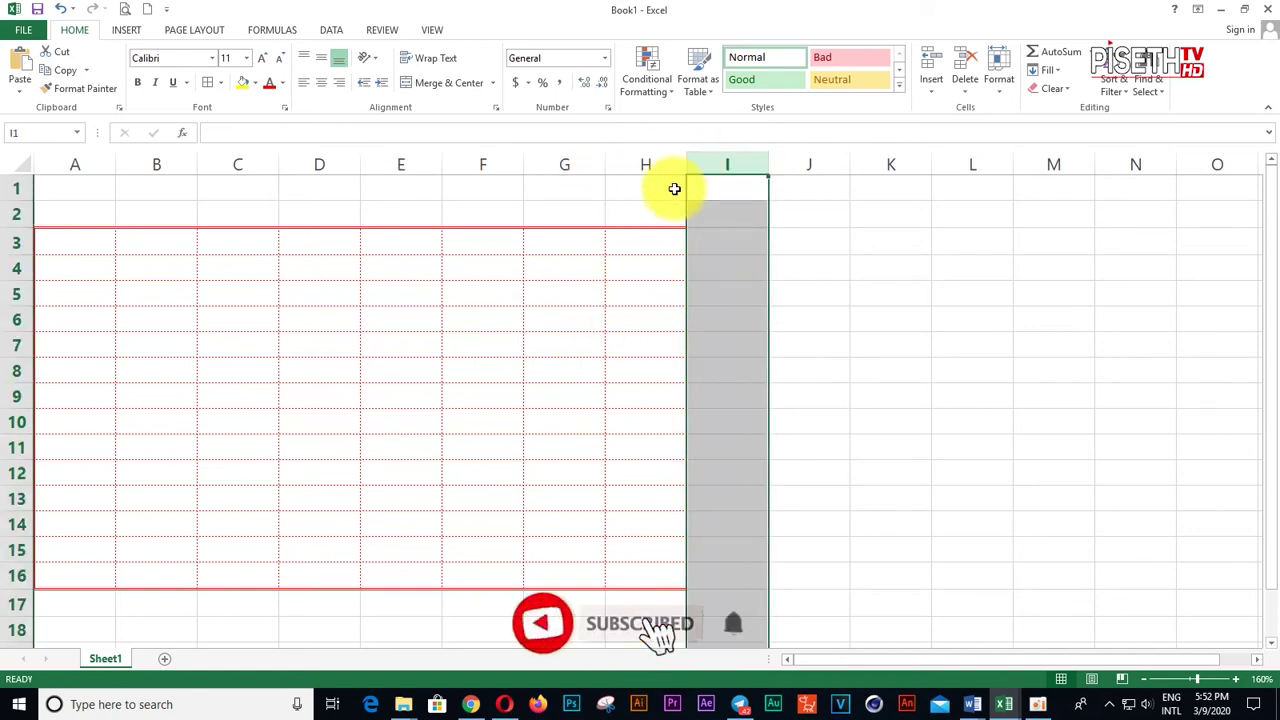
# - Insert a new column at H, widening the red-bordered range to column I
pyautogui.click(791, 206)
pyautogui.click(727, 165)
pyautogui.click(636, 162)
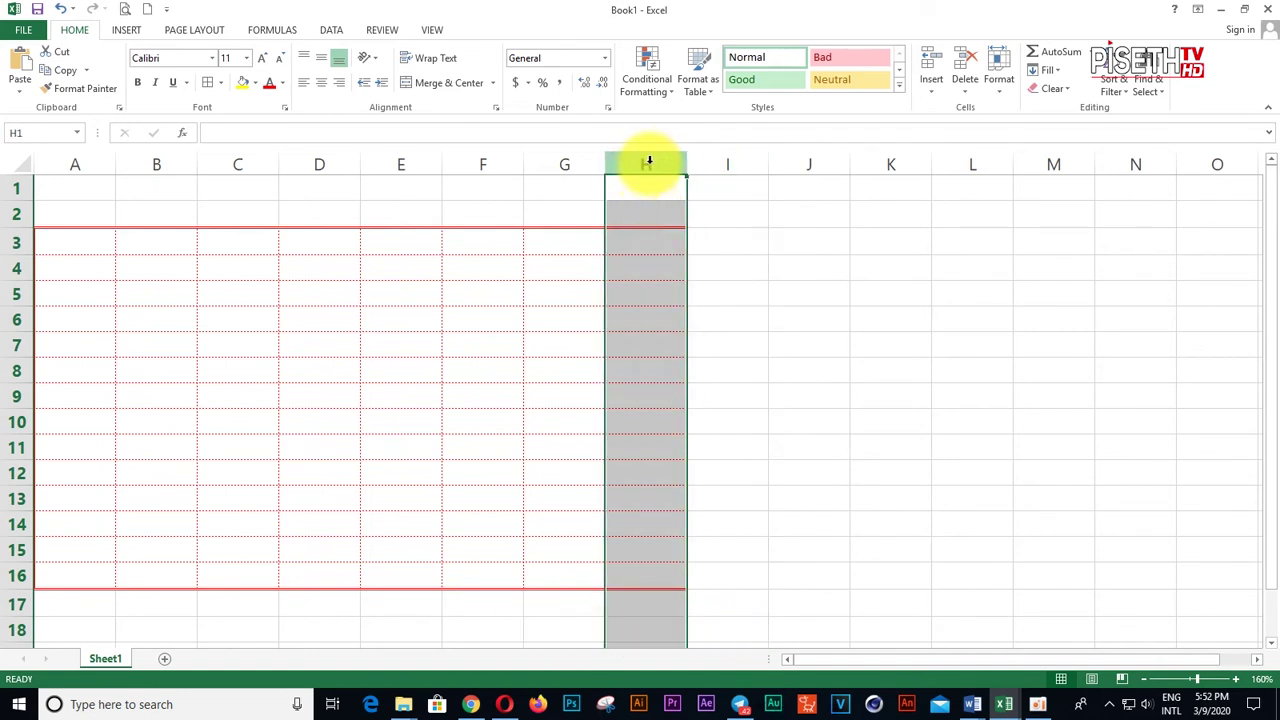
pyautogui.rightClick(649, 161)
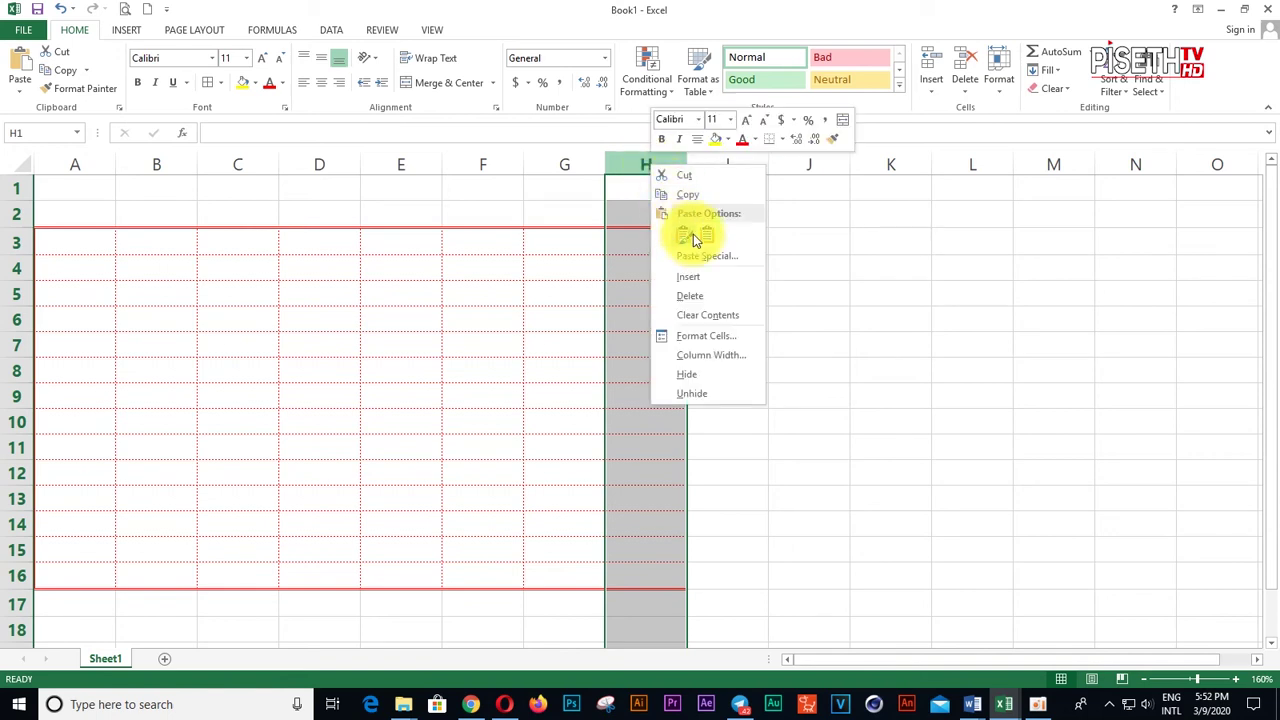
pyautogui.click(707, 276)
pyautogui.click(711, 276)
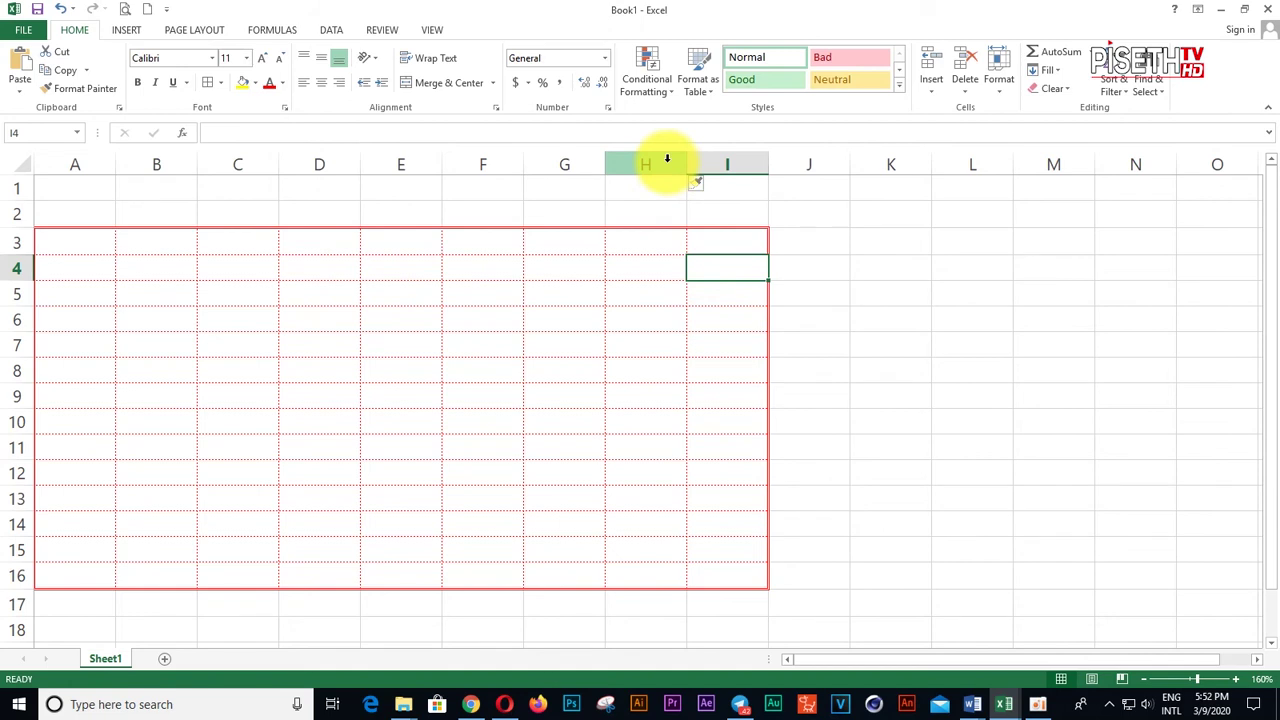
# - Delete column H so the bordered range spans A–H again
pyautogui.rightClick(667, 160)
pyautogui.click(713, 295)
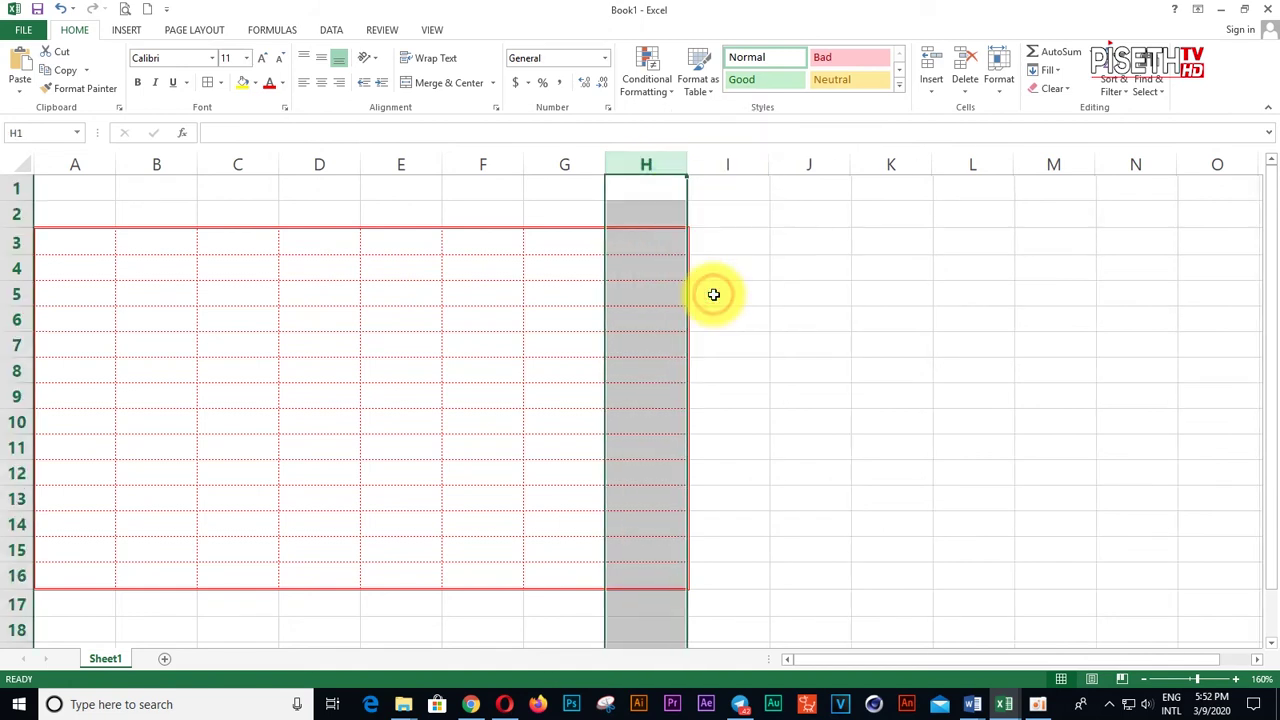
pyautogui.click(488, 316)
# - Insert three blank rows at 14–16, extending the bordered range to row 19
pyautogui.scroll(-1, 55, 518)
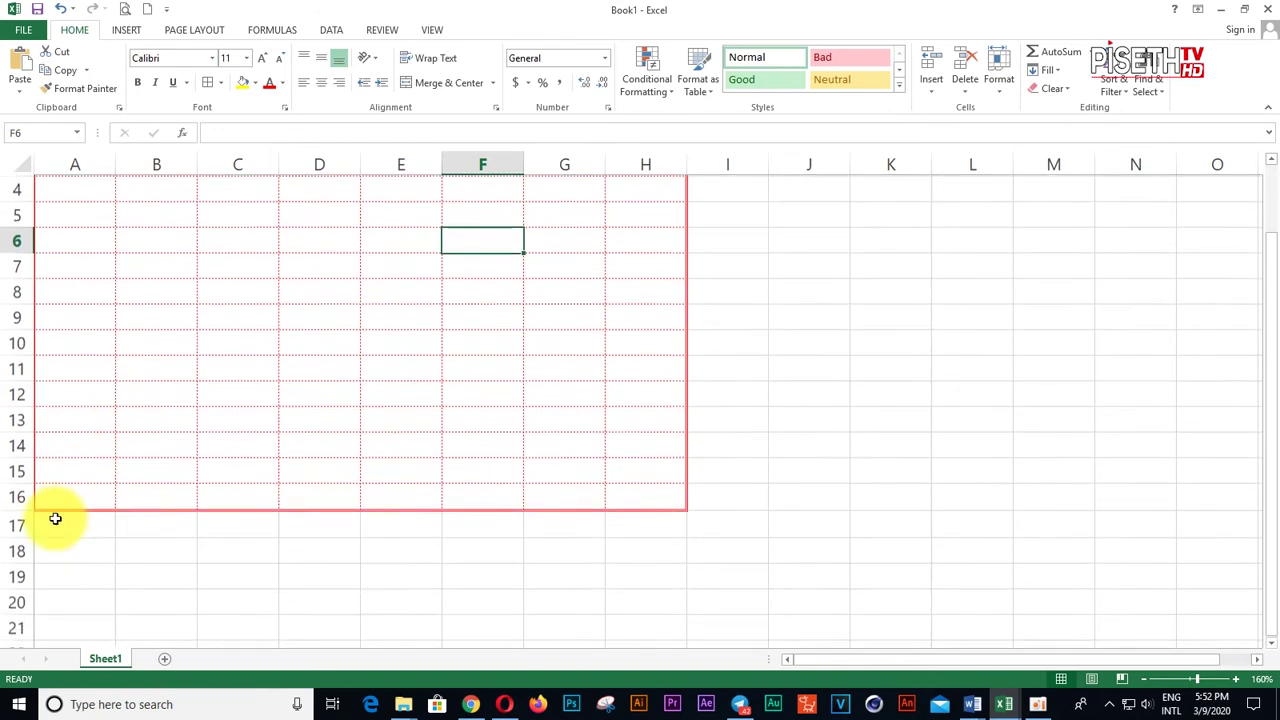
pyautogui.click(25, 442)
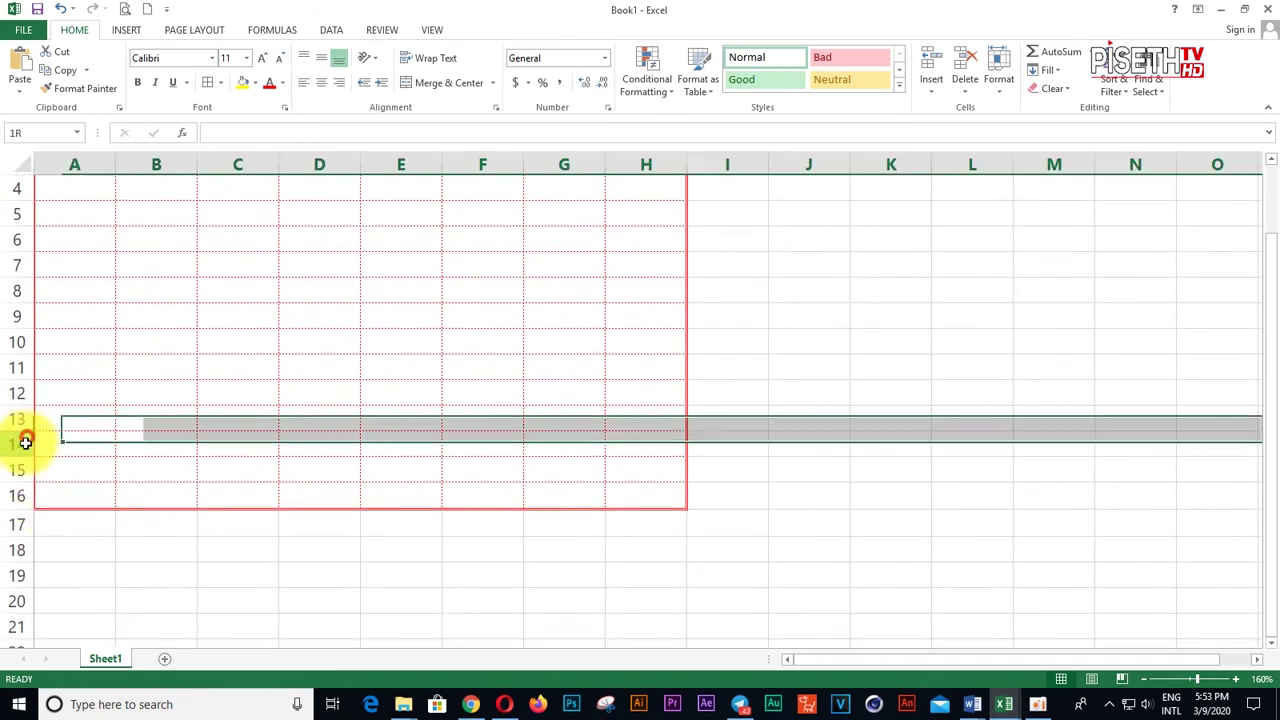
pyautogui.moveTo(25, 442); pyautogui.dragTo(20, 491)
pyautogui.rightClick(20, 492)
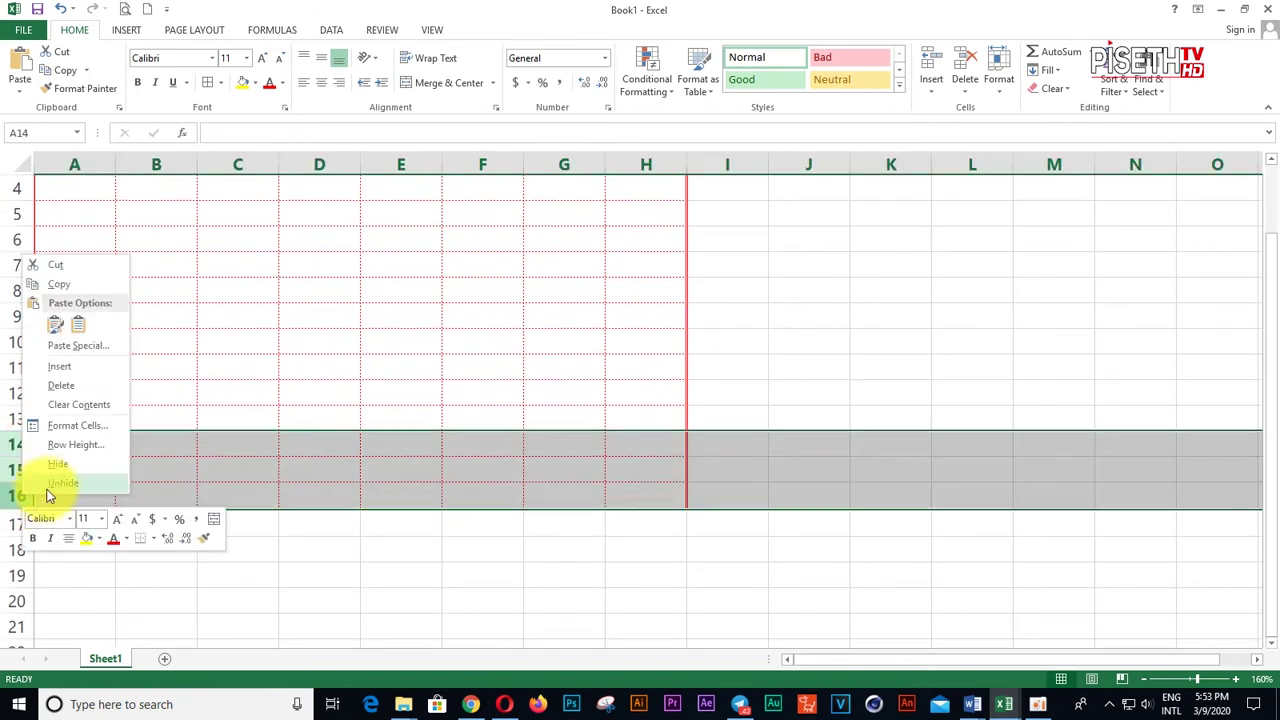
pyautogui.click(96, 369)
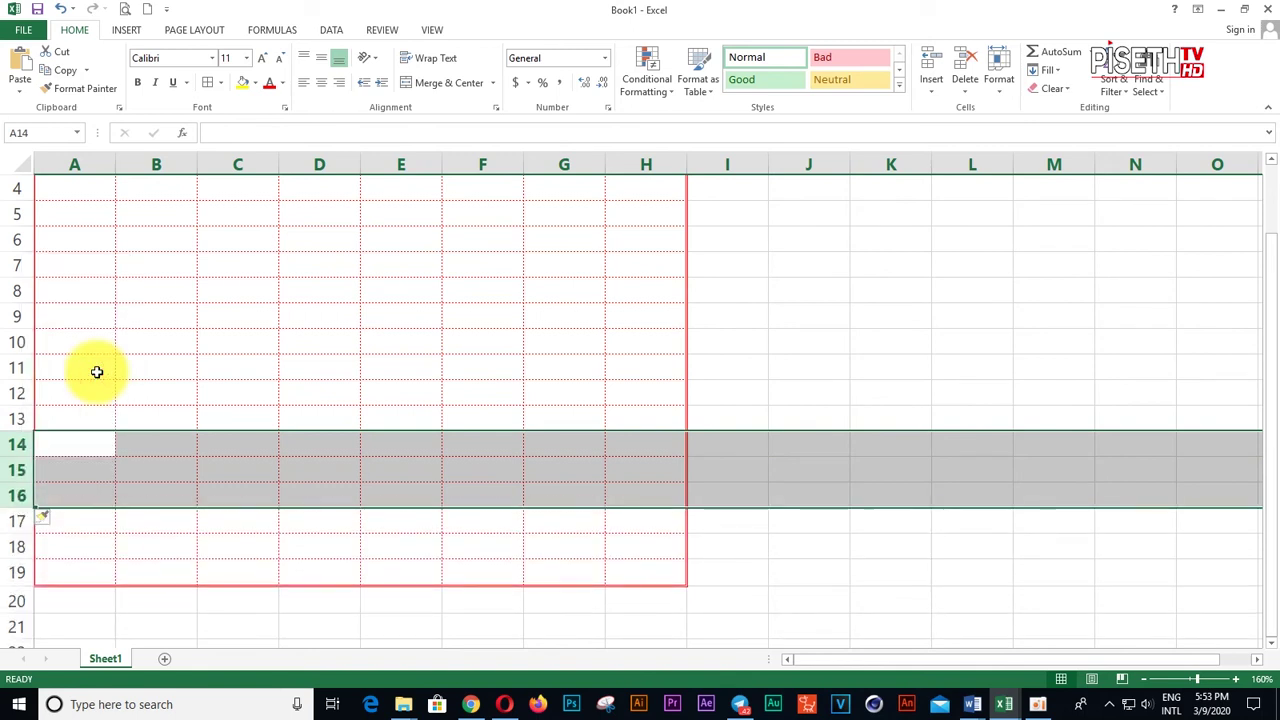
pyautogui.click(289, 420)
# - Delete rows 15–19, leaving the range ending at row 14 without its solid bottom edge
pyautogui.scroll(-2, 89, 454)
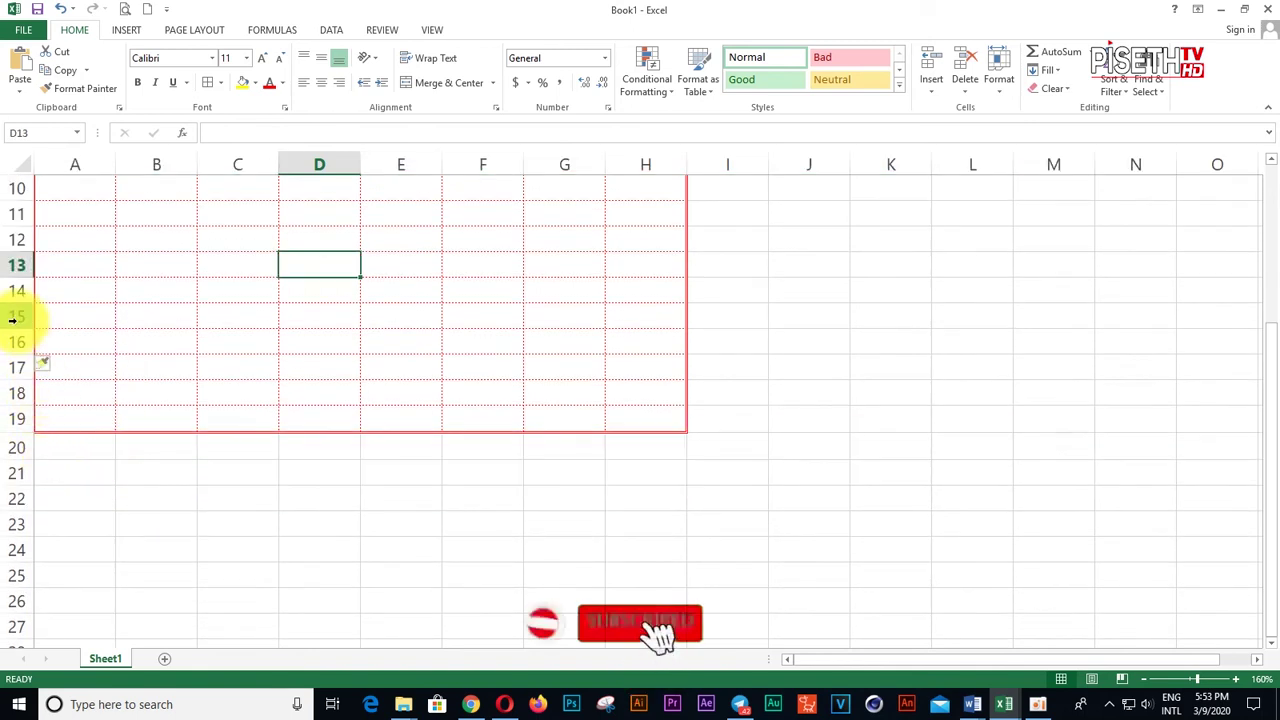
pyautogui.moveTo(12, 318); pyautogui.dragTo(12, 422)
pyautogui.rightClick(14, 422)
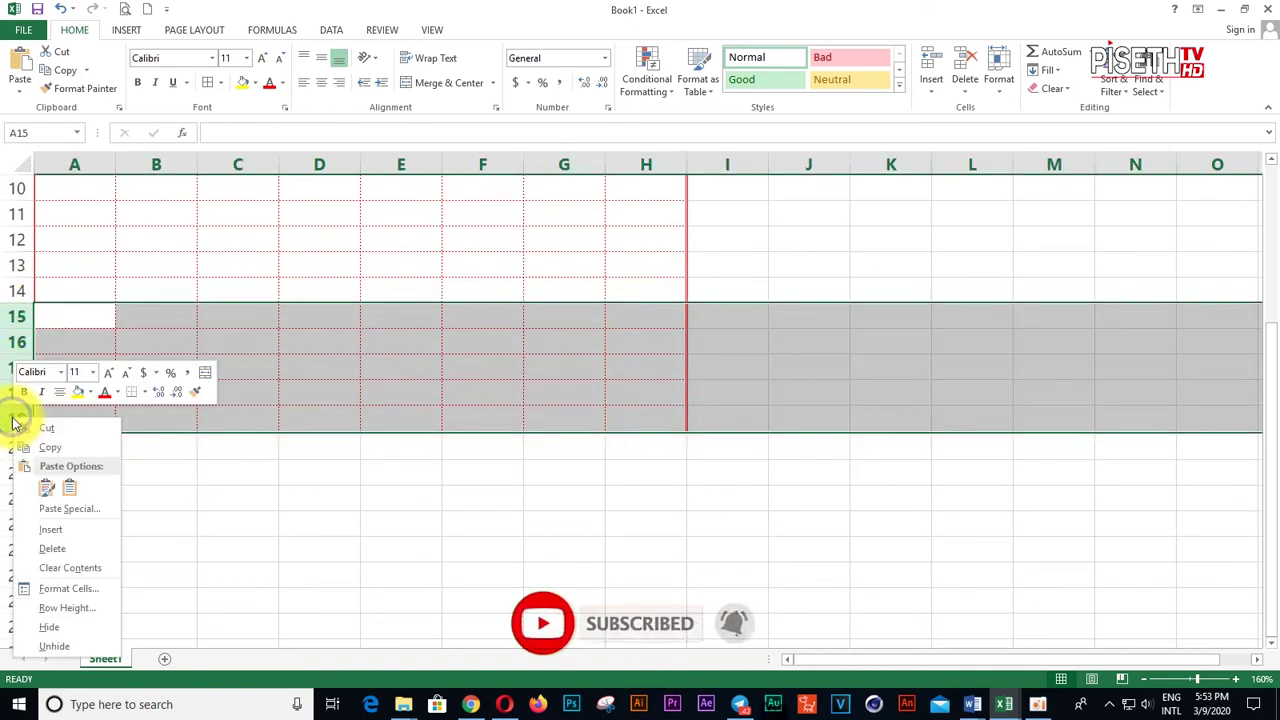
pyautogui.click(80, 549)
pyautogui.click(350, 414)
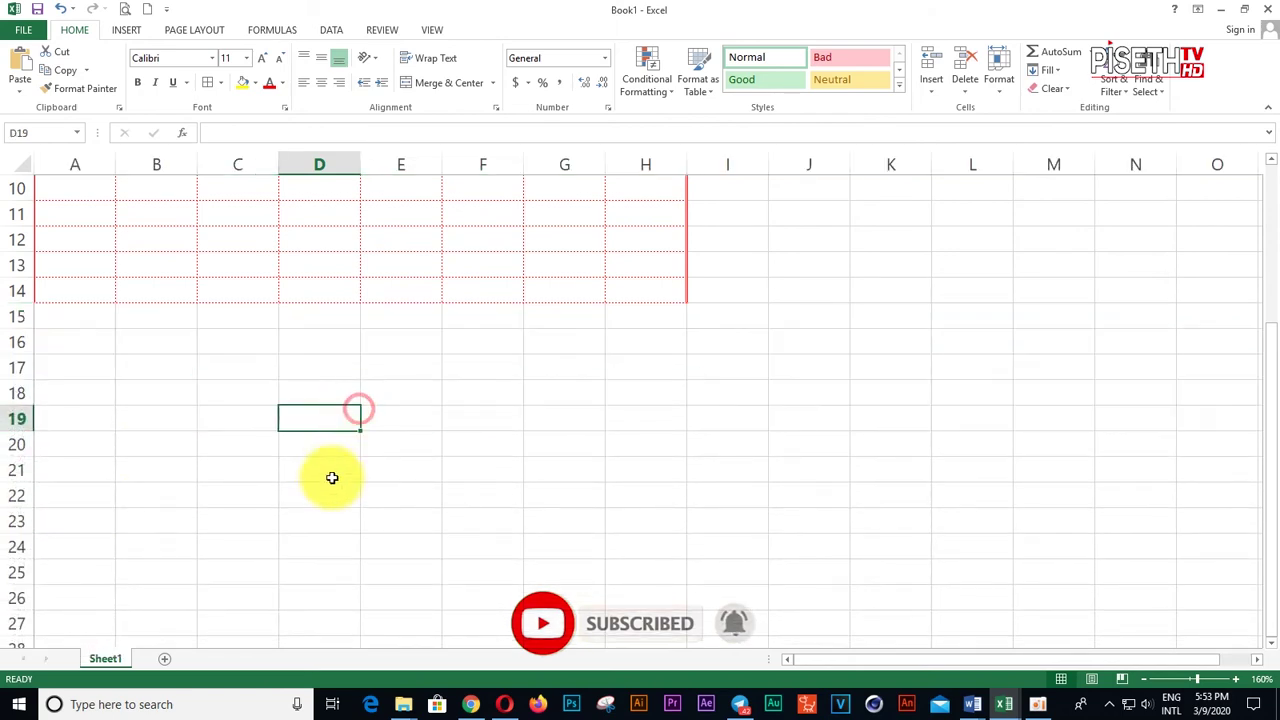
pyautogui.scroll(3, 300, 477)
pyautogui.scroll(-2, 291, 477)
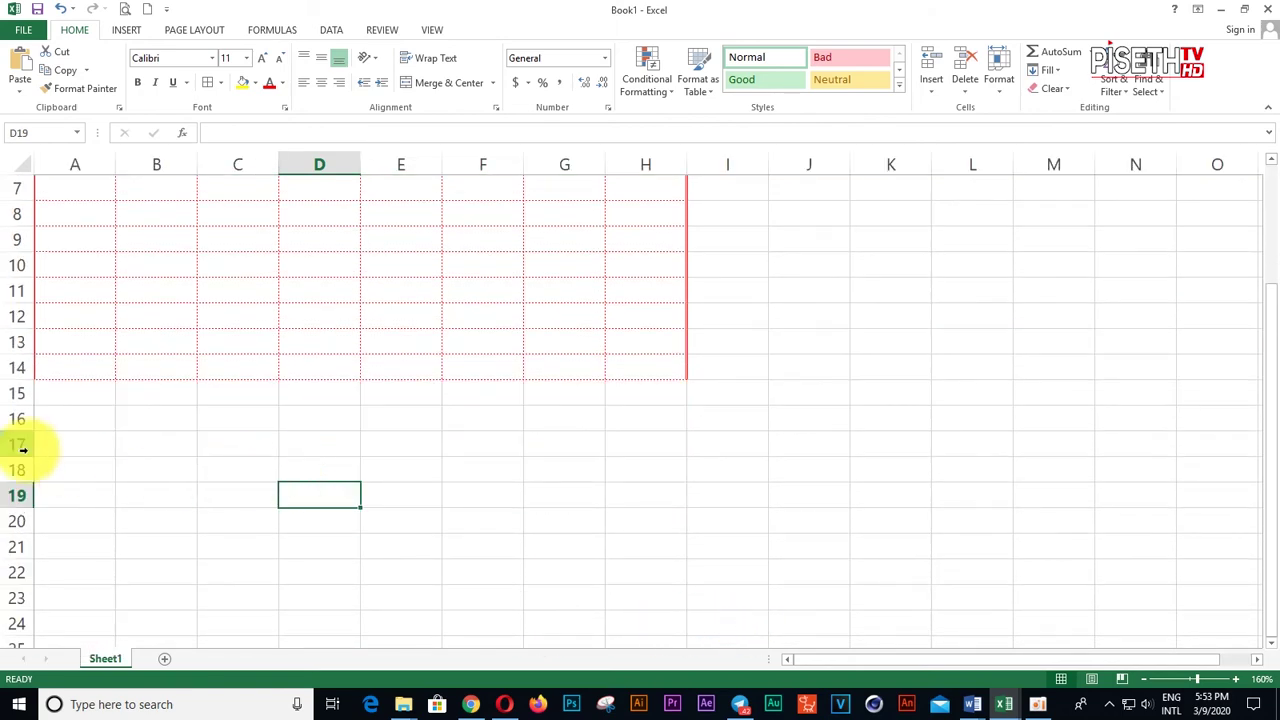
pyautogui.scroll(2, 530, 420)
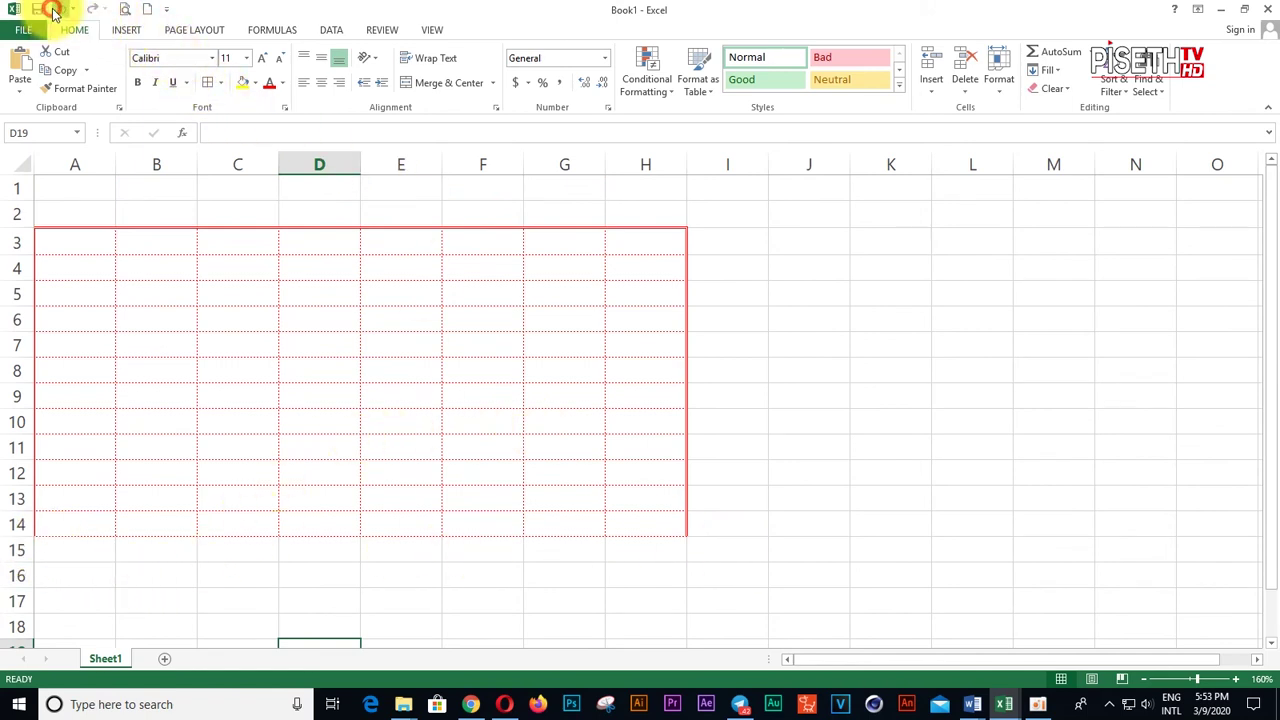
# - Undo deleting rows 15–19, then delete rows 15–18, leaving A3:H15 with a solid red bottom edge
pyautogui.click(55, 10)
pyautogui.click(185, 390)
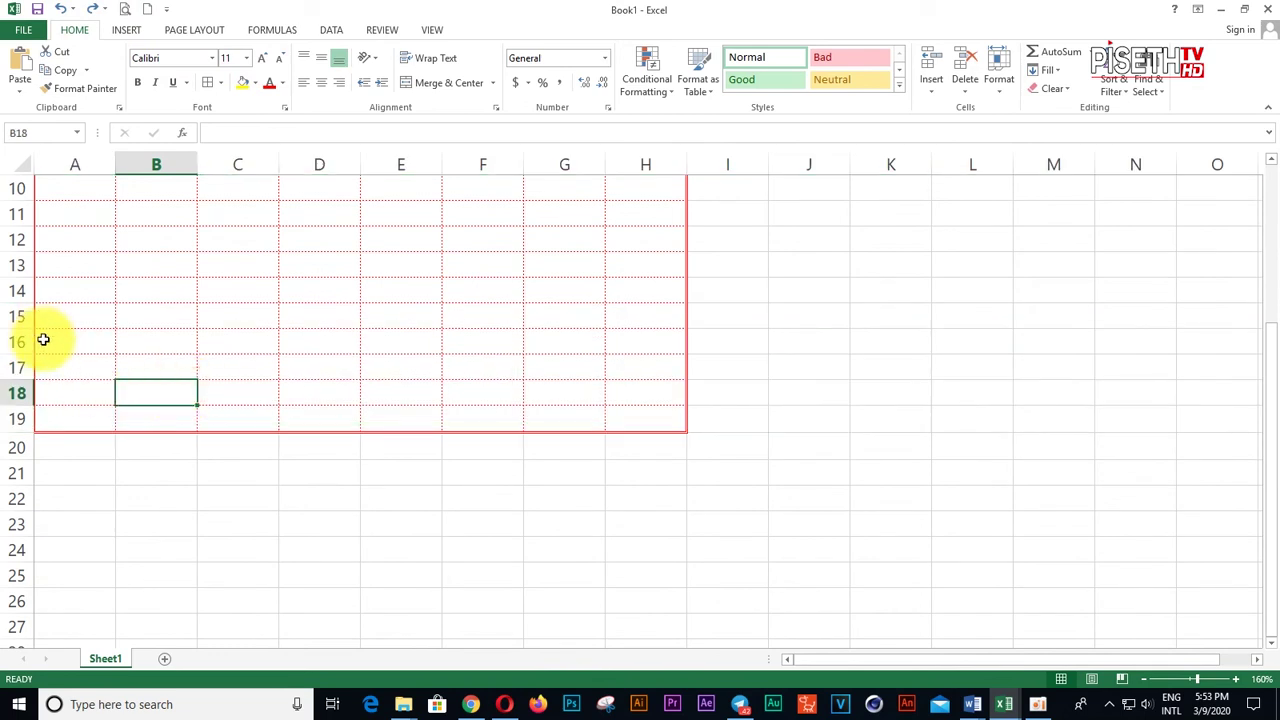
pyautogui.moveTo(14, 316); pyautogui.dragTo(5, 393)
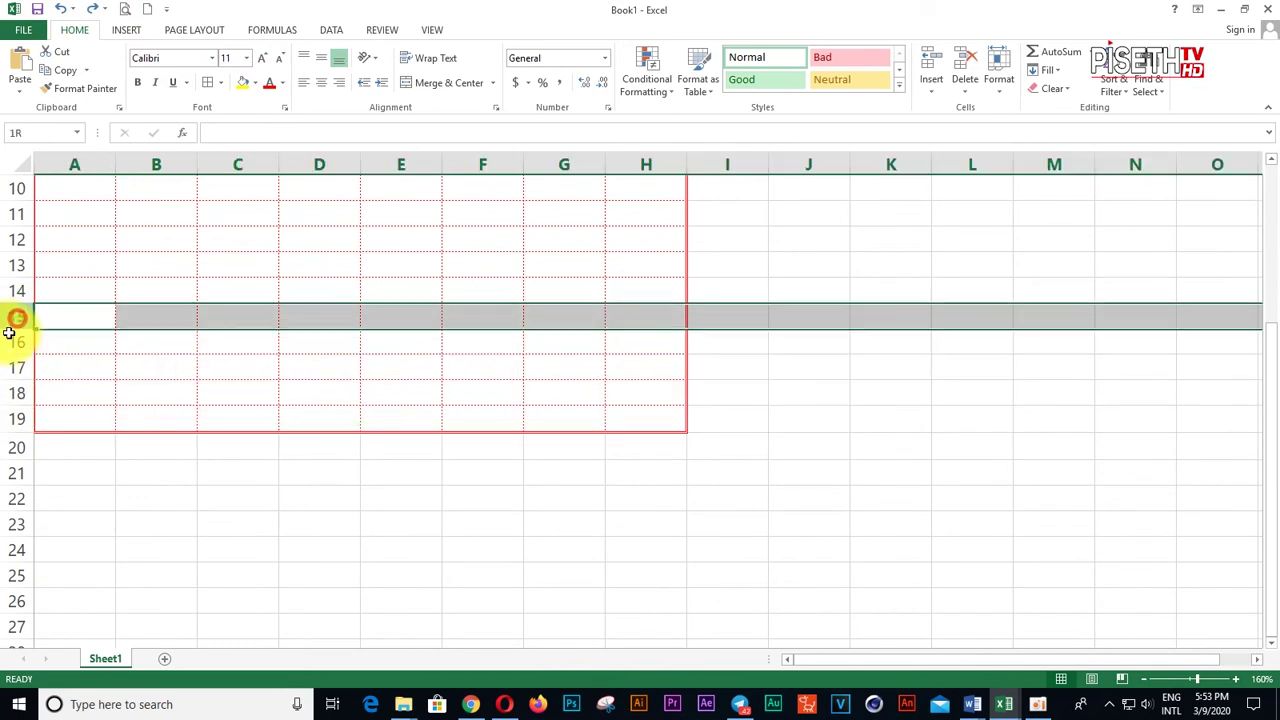
pyautogui.rightClick(14, 392)
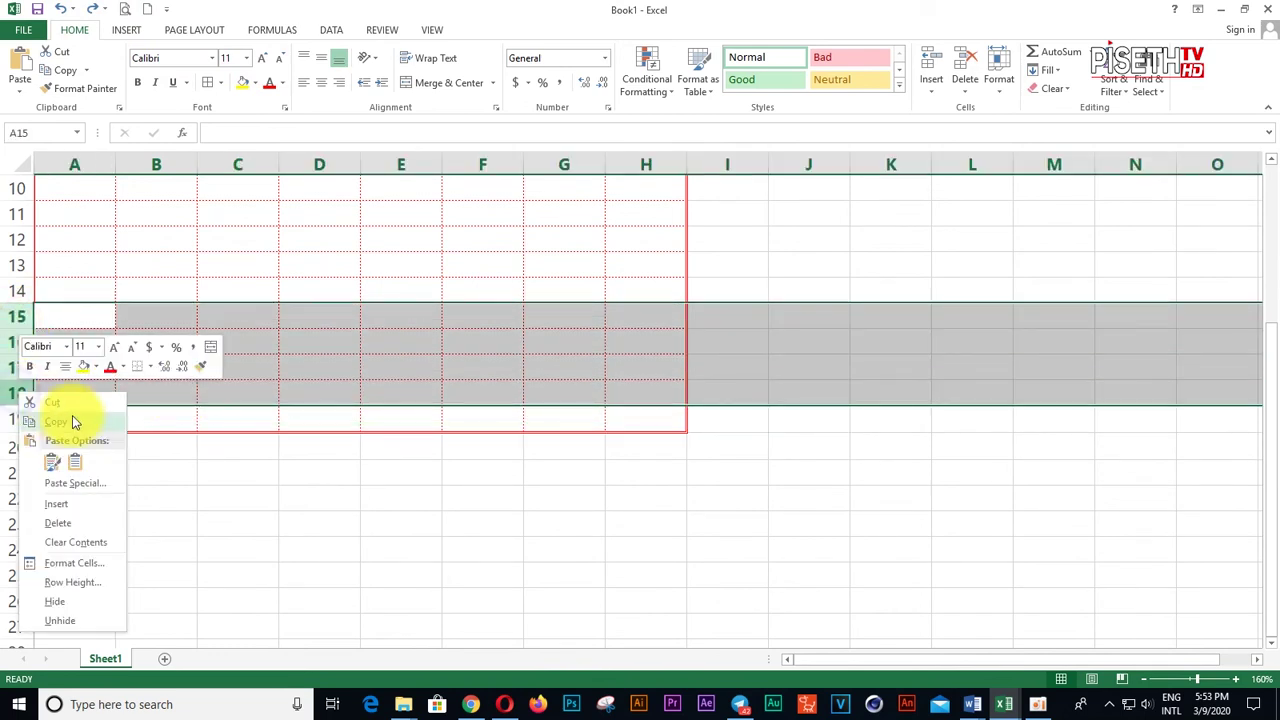
pyautogui.click(87, 524)
pyautogui.click(345, 472)
pyautogui.scroll(3, 357, 483)
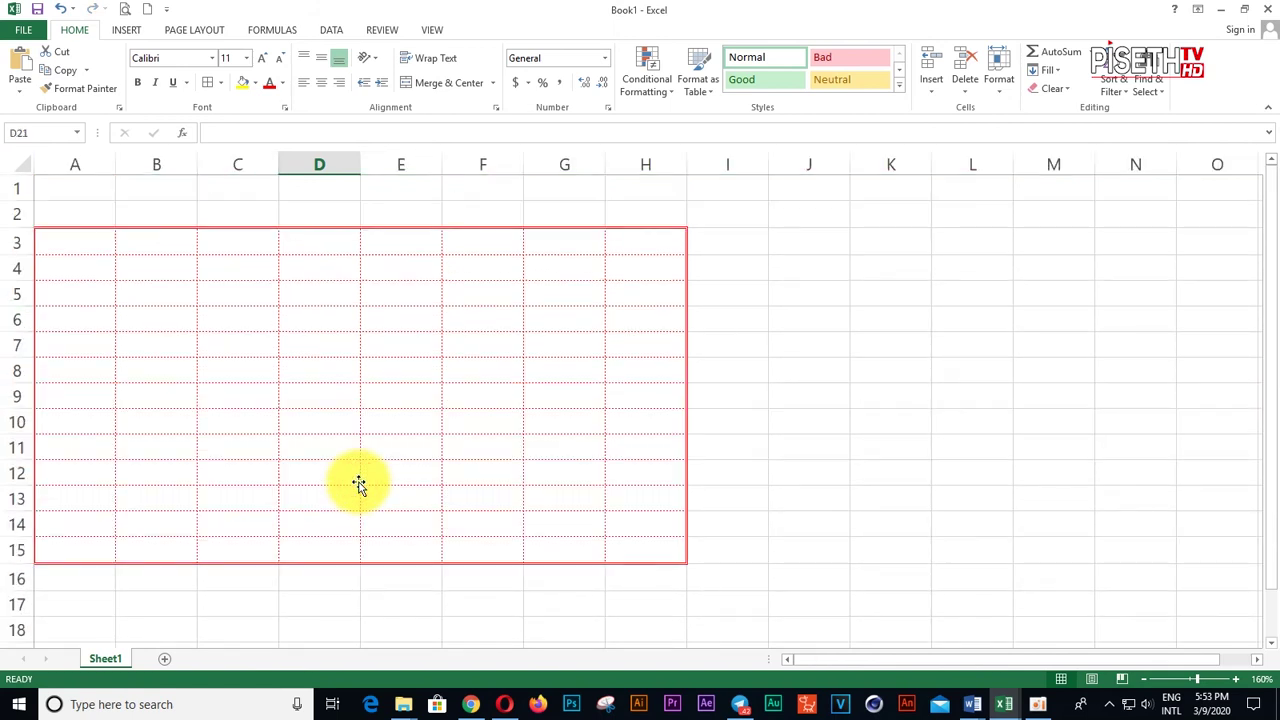